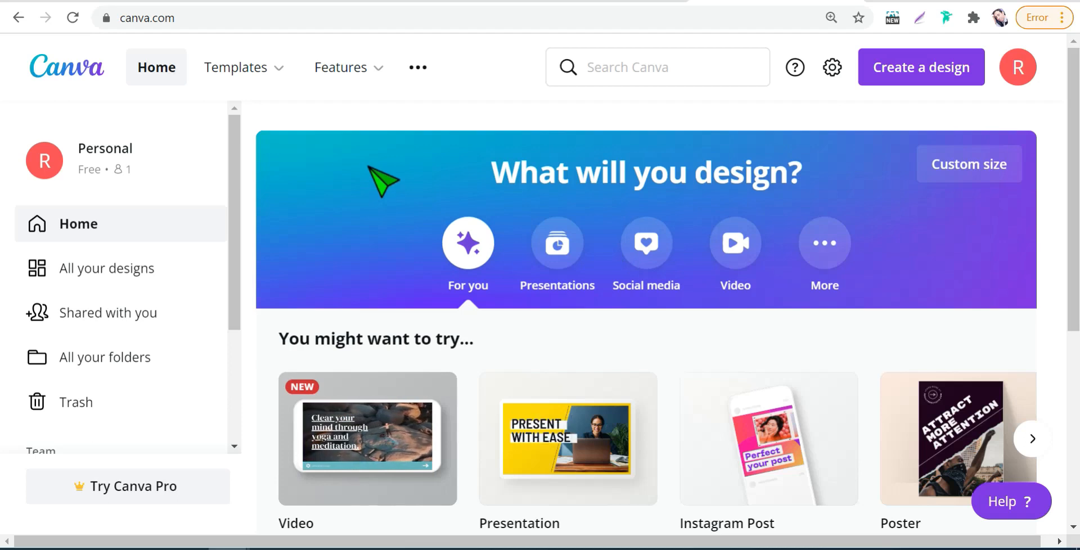
- Find the Instagram Post format by searching for "IN" and create a blank 1080 × 1080 px Instagram Post design
mouse_move(341, 68)
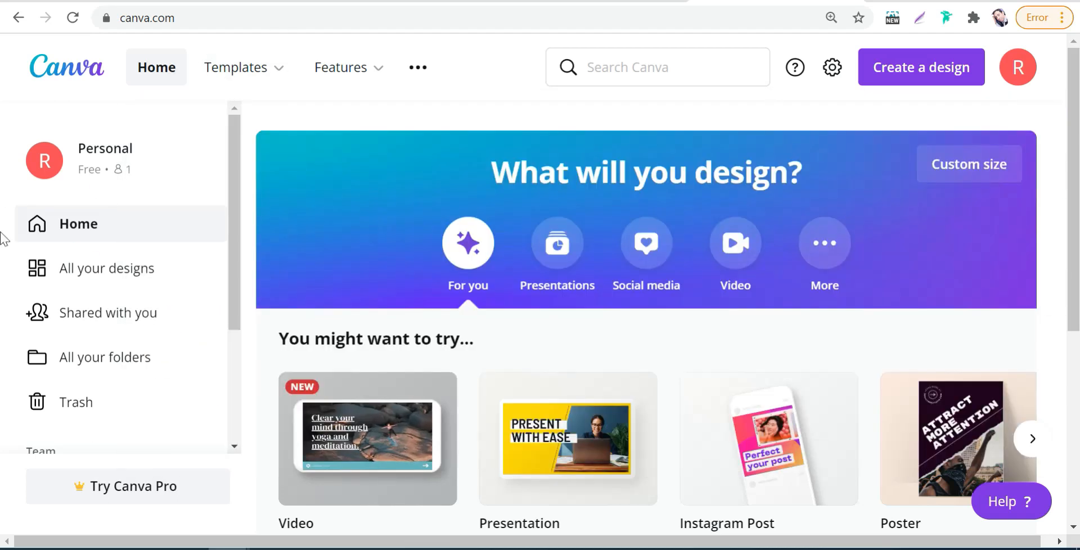
mouse_move(244, 68)
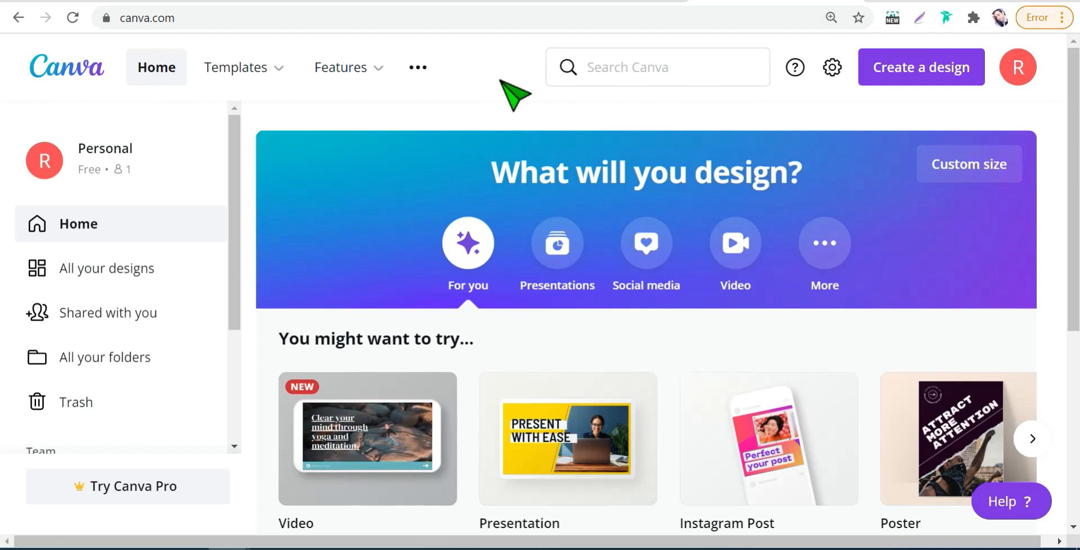
click(630, 70)
text(IN)
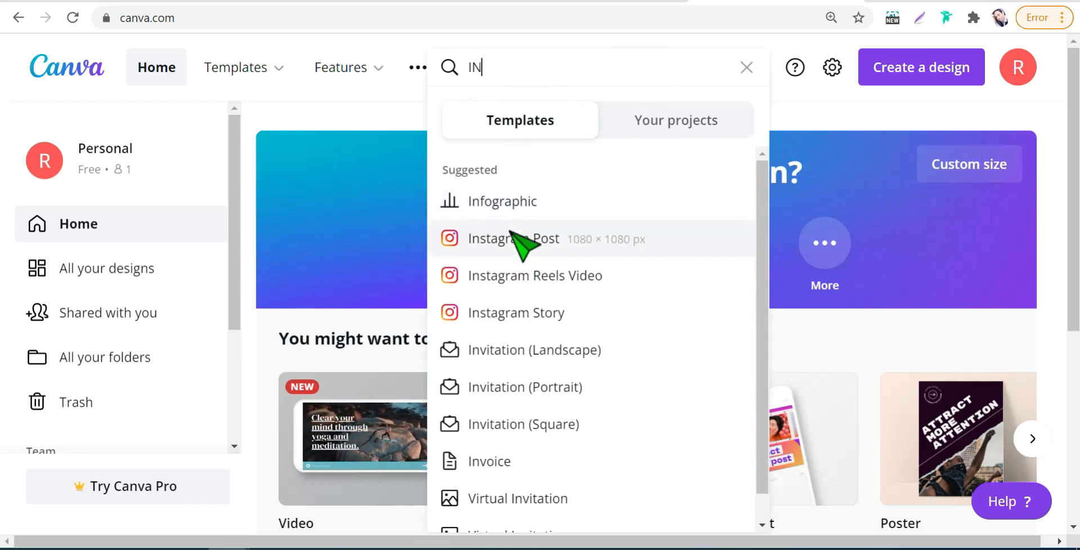
click(515, 241)
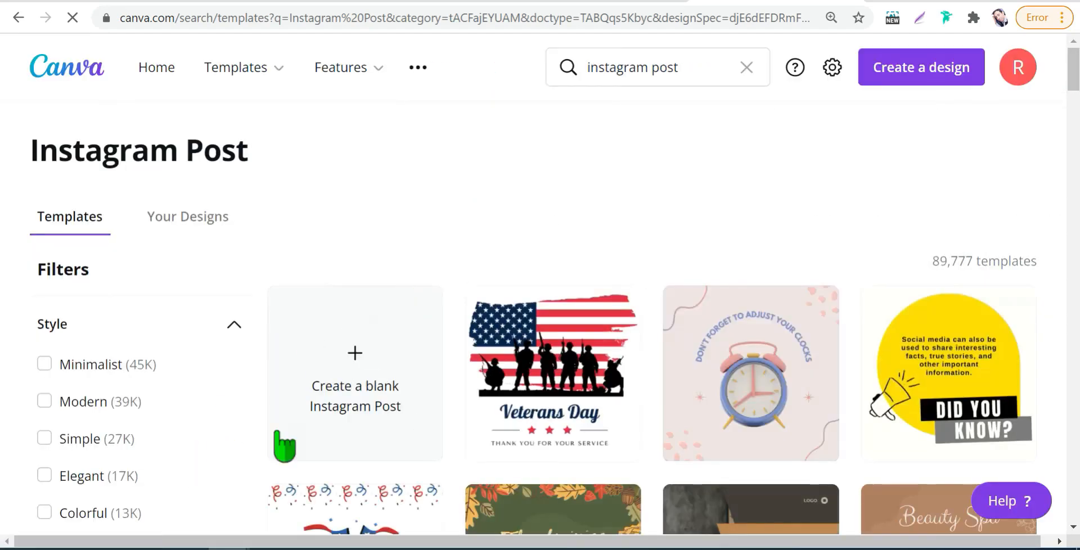
click(348, 371)
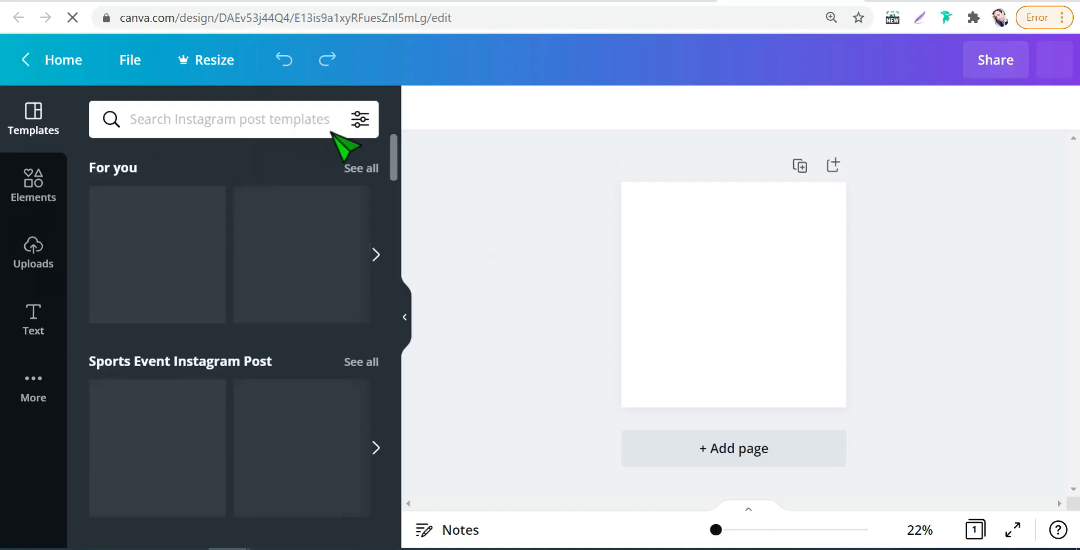
- Upload the four yoga mockup photos from New folder (9) to the design's media and skip the introductory tour
click(33, 256)
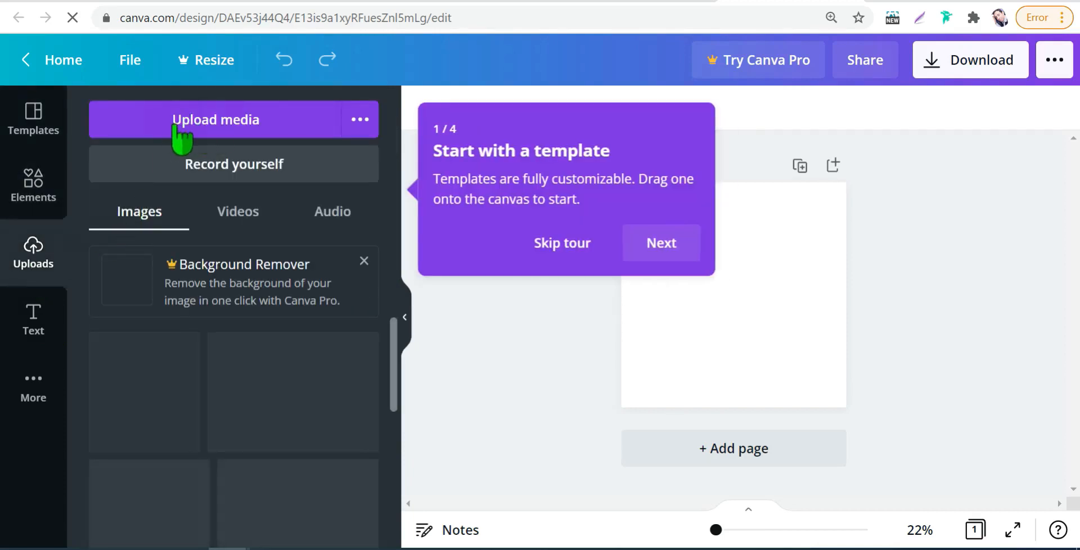
click(225, 127)
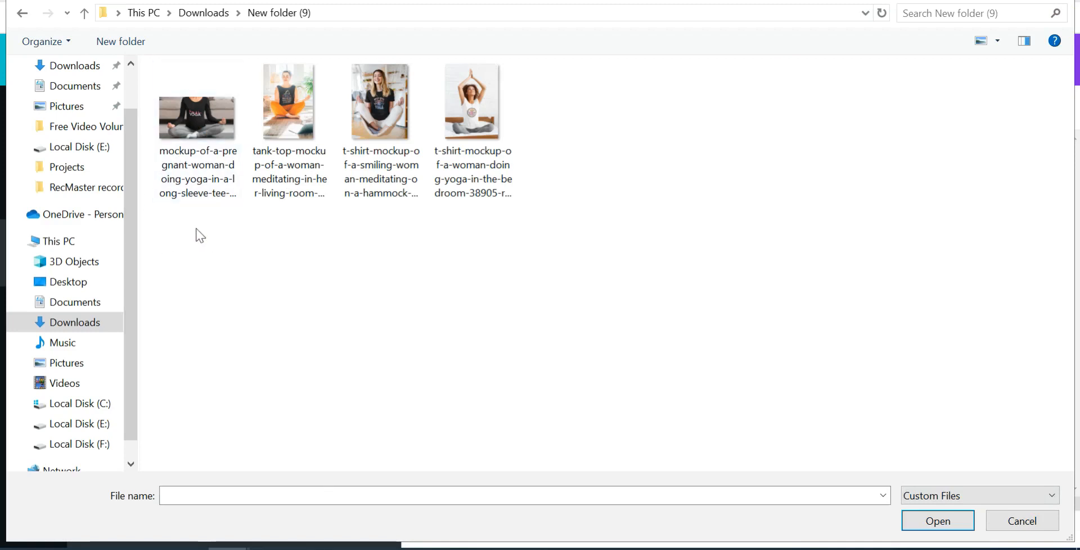
drag(313, 231, 487, 87)
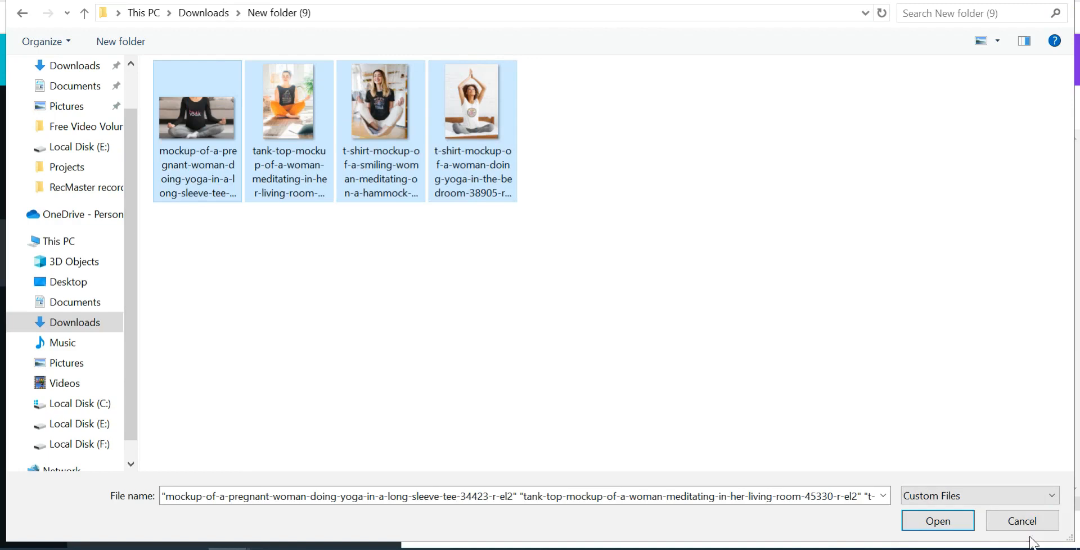
click(957, 524)
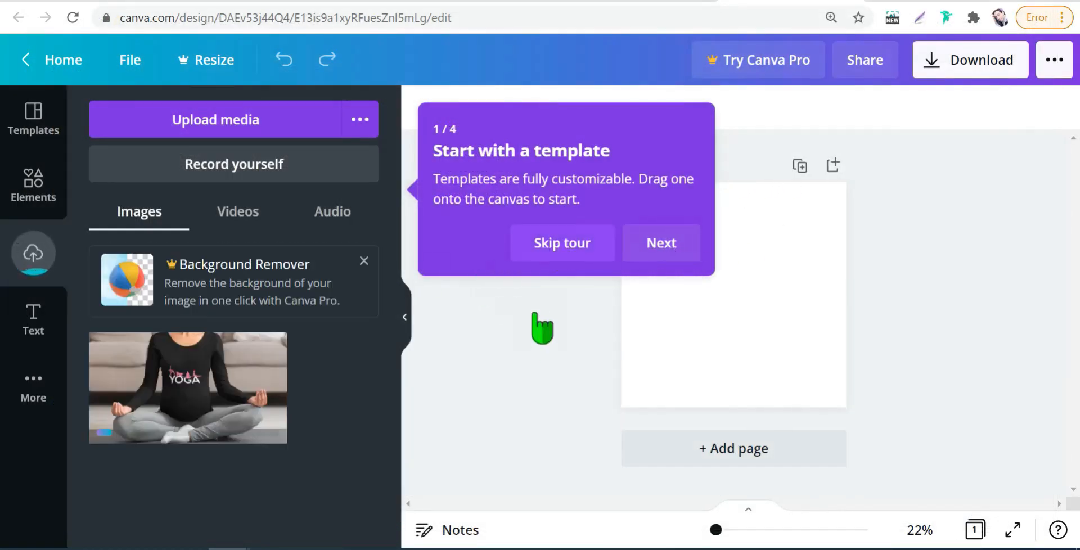
click(573, 248)
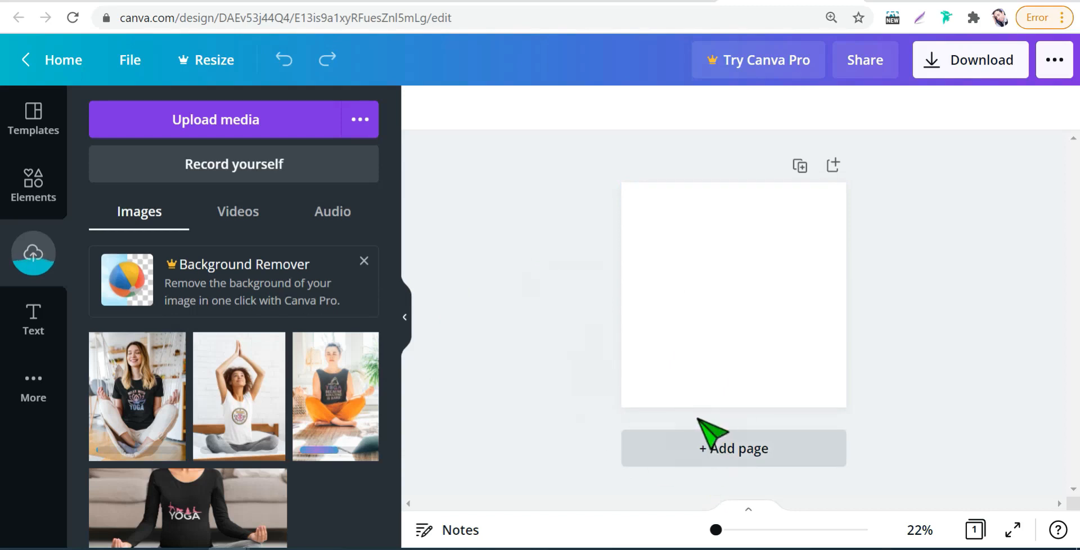
- Add three more blank pages to the design
click(712, 445)
click(714, 448)
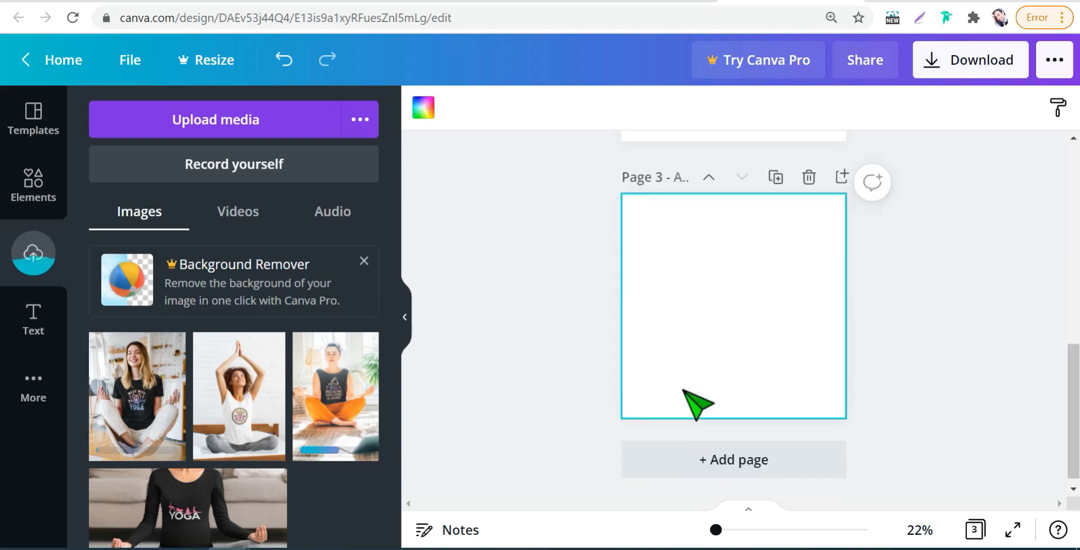
click(700, 450)
- Look over the blank pages of the design from the last one back to page 1
scroll(684, 337, up, 5)
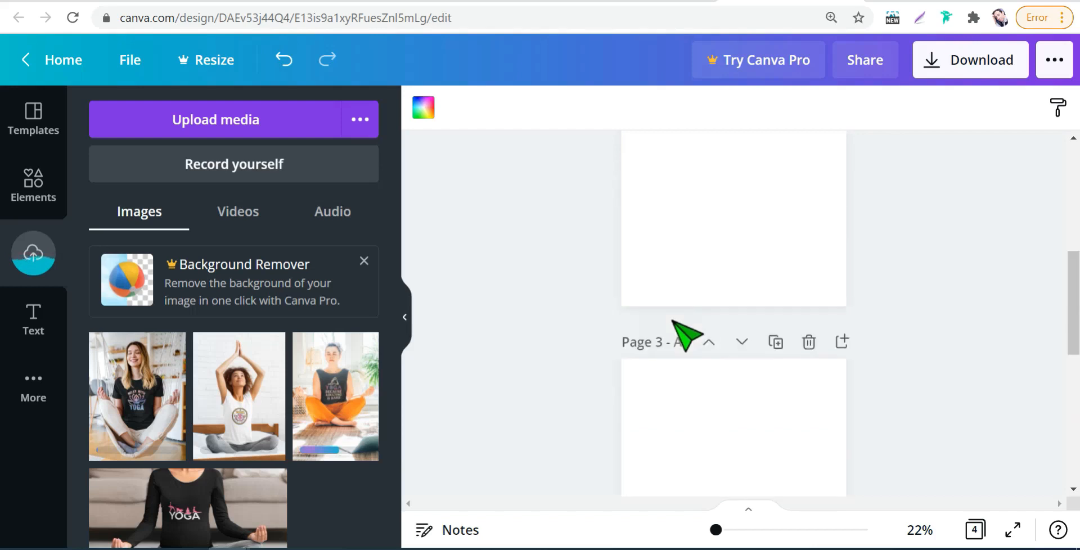
scroll(687, 335, up, 7)
scroll(681, 335, down, 15)
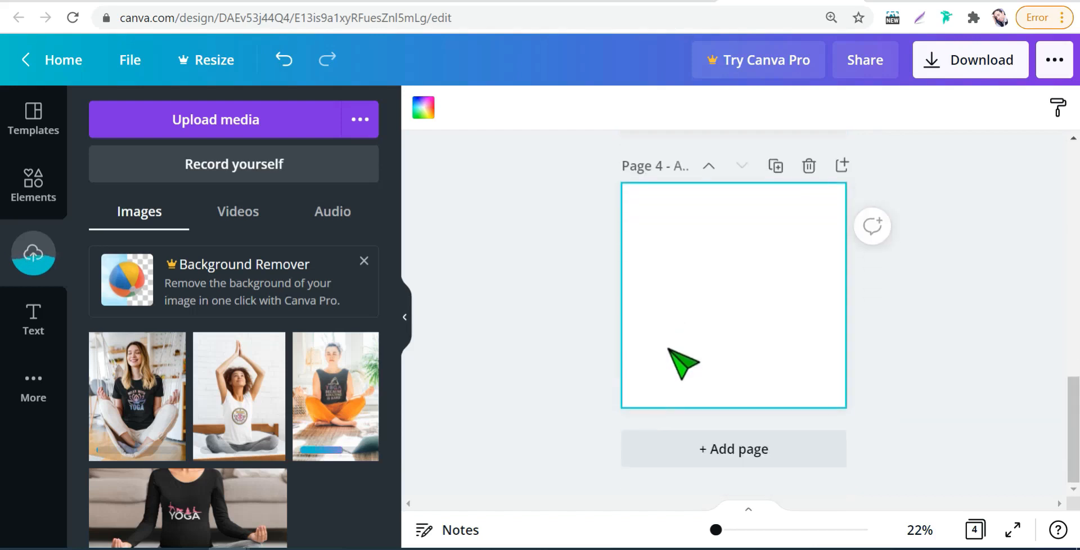
scroll(682, 362, up, 10)
scroll(682, 363, down, 10)
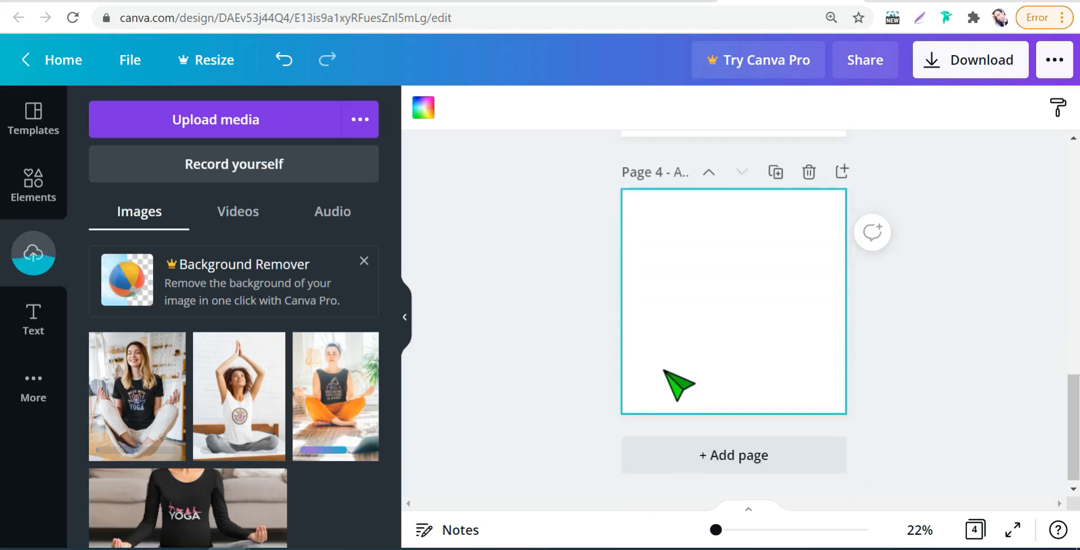
scroll(679, 385, up, 10)
scroll(584, 284, down, 2)
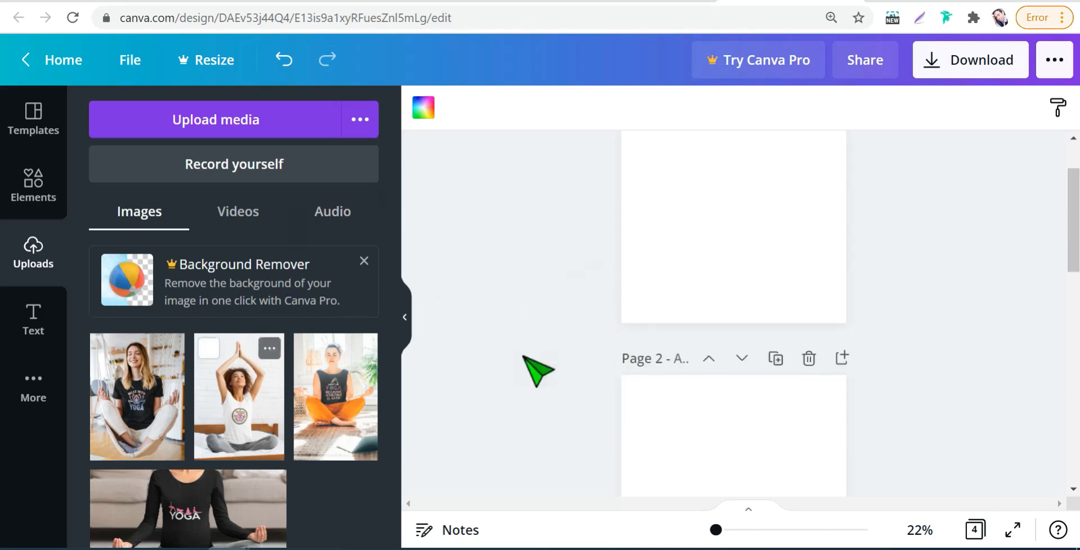
scroll(557, 349, down, 2)
scroll(619, 321, up, 3)
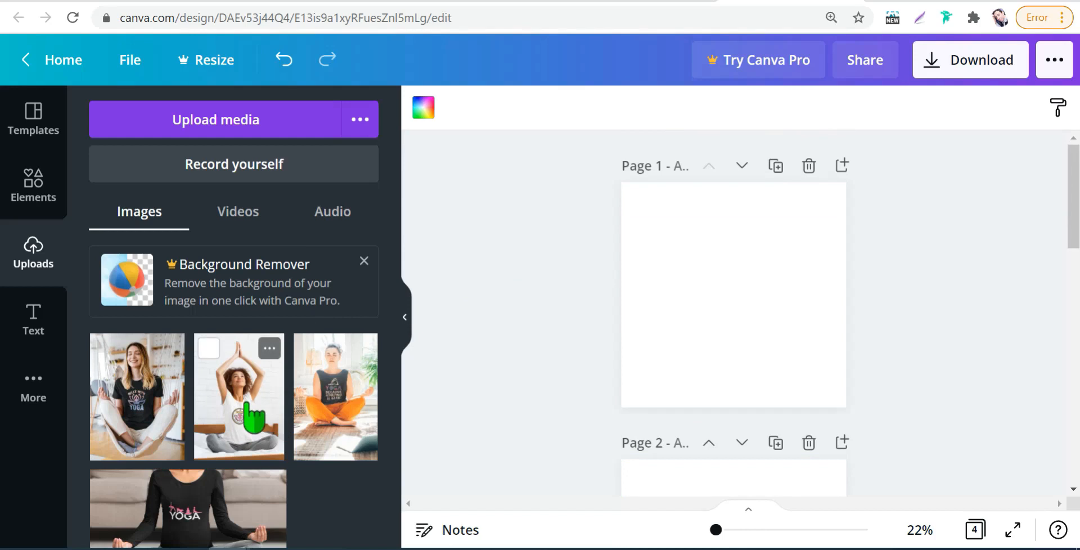
scroll(715, 332, down, 10)
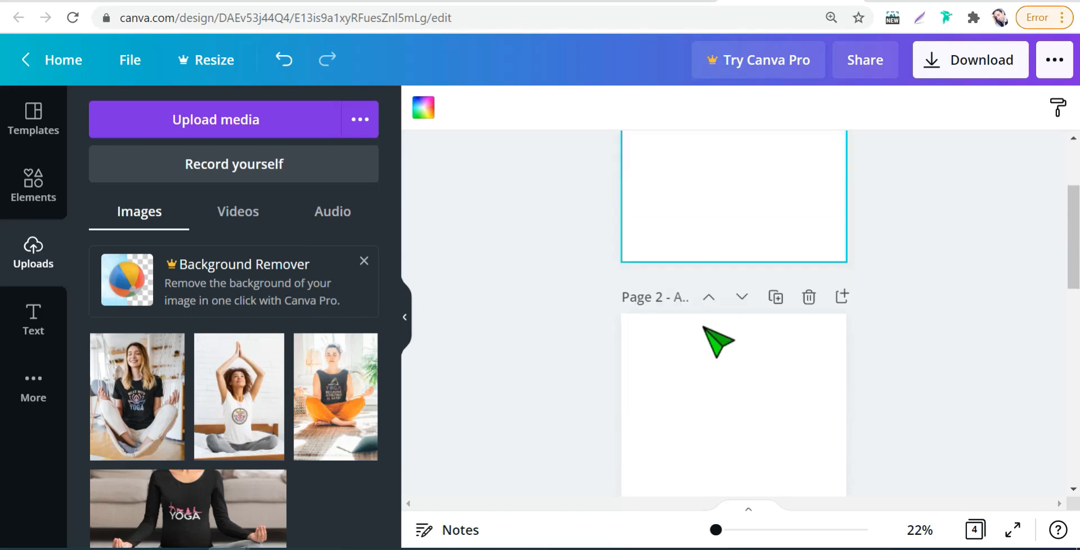
scroll(465, 414, up, 10)
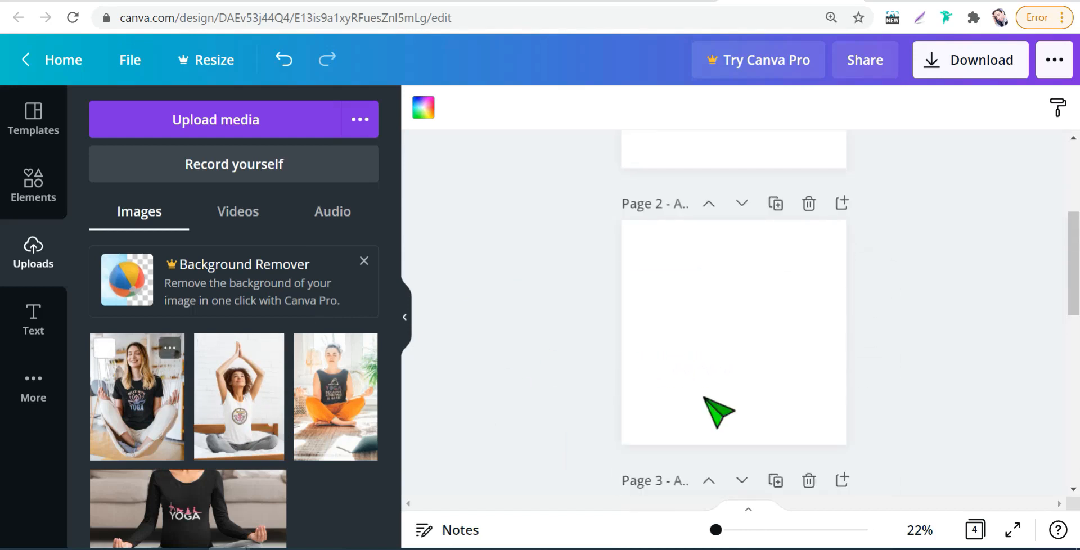
- Place the photo of the smiling woman in the hammock on page 1 and enlarge it to the full page height
click(144, 405)
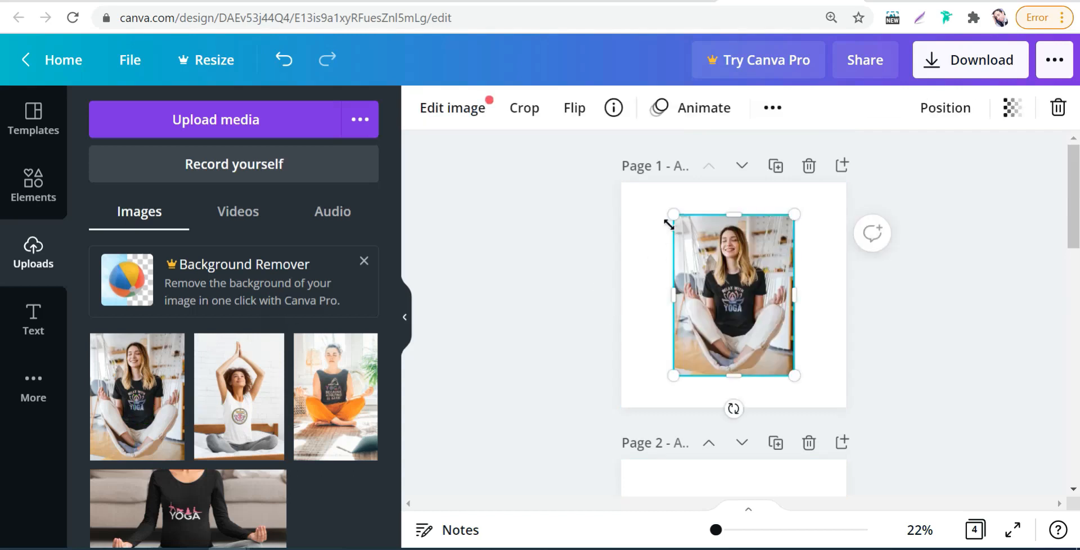
drag(675, 215, 651, 181)
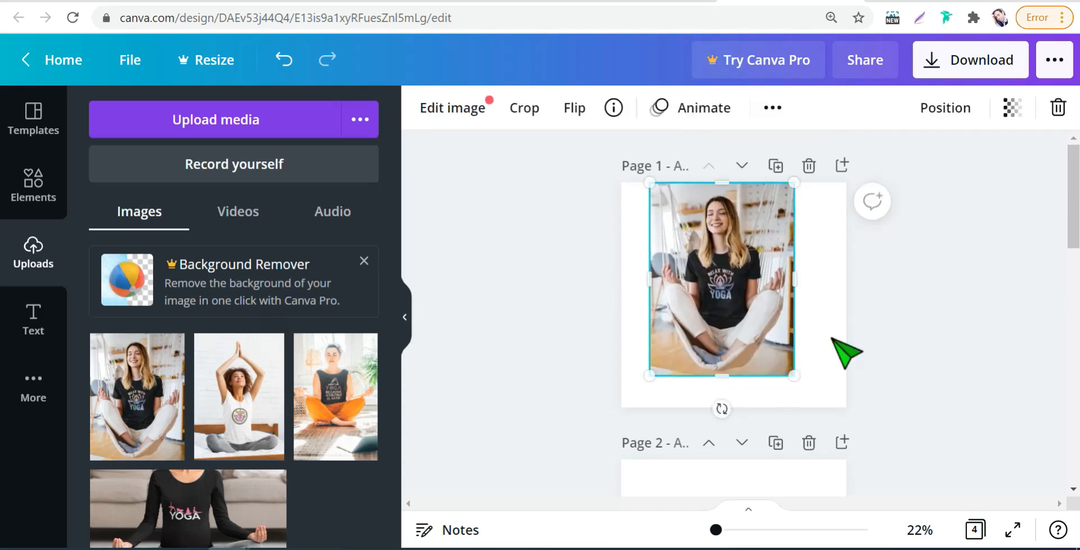
drag(804, 372, 838, 412)
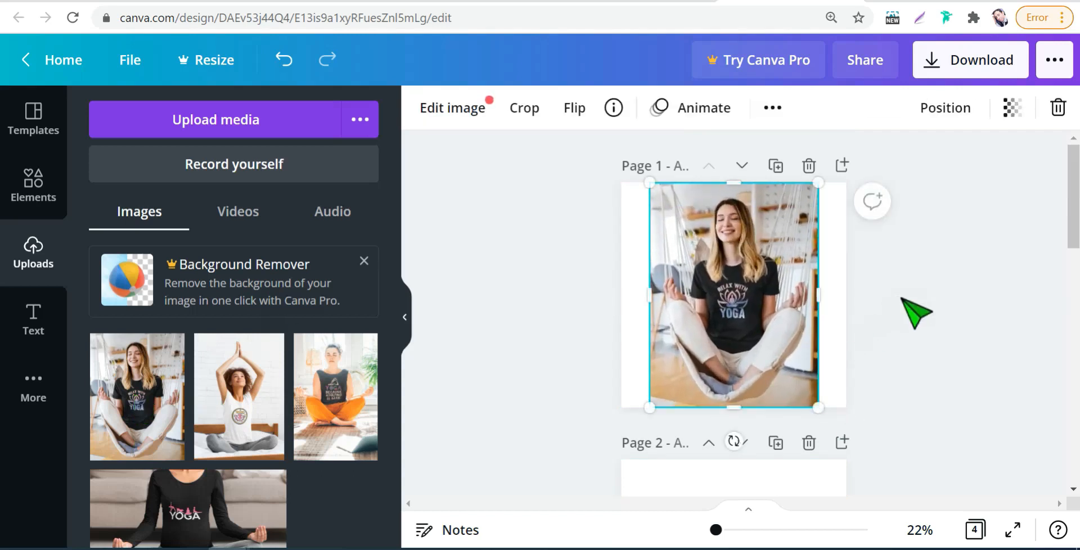
- Place the photo of the woman with raised arms on page 2 and enlarge it to the full page height
scroll(754, 360, down, 5)
click(263, 394)
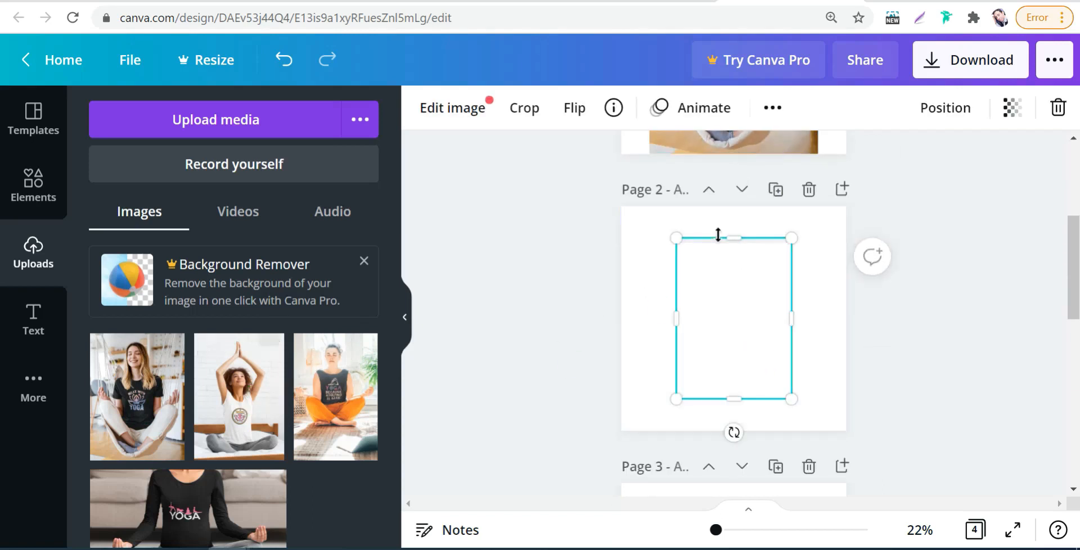
drag(681, 240, 657, 208)
drag(792, 404, 816, 433)
- Place the tank-top photo of the woman in orange trousers on page 3 and enlarge it to the full page height
scroll(801, 349, down, 3)
scroll(802, 349, down, 3)
click(707, 234)
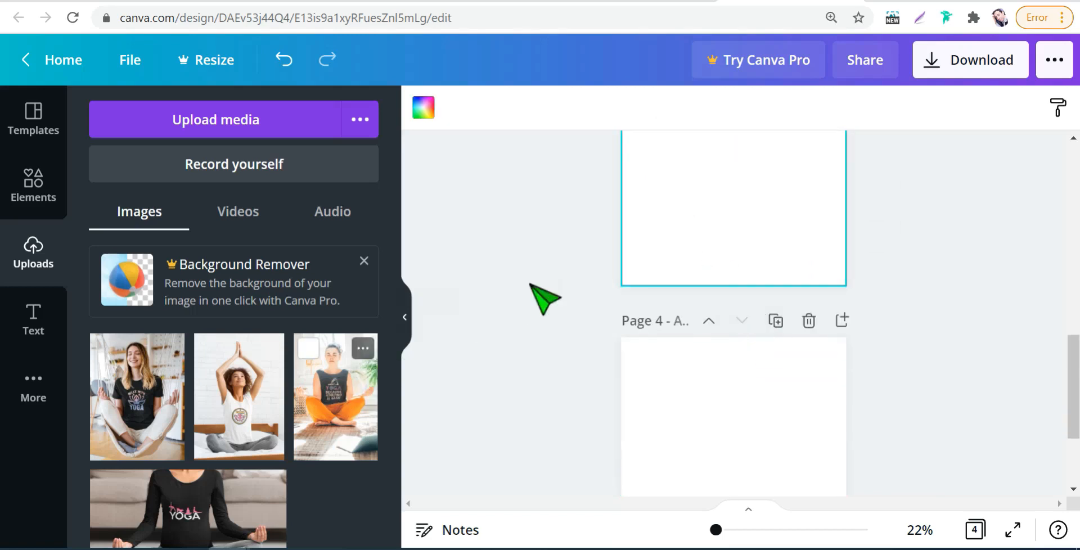
click(393, 355)
drag(674, 331, 662, 312)
scroll(819, 386, down, 5)
drag(789, 250, 752, 362)
- Place the long-sleeve yoga photo on page 4, enlarge it to the page's width and shift it upward
scroll(753, 361, down, 3)
click(716, 270)
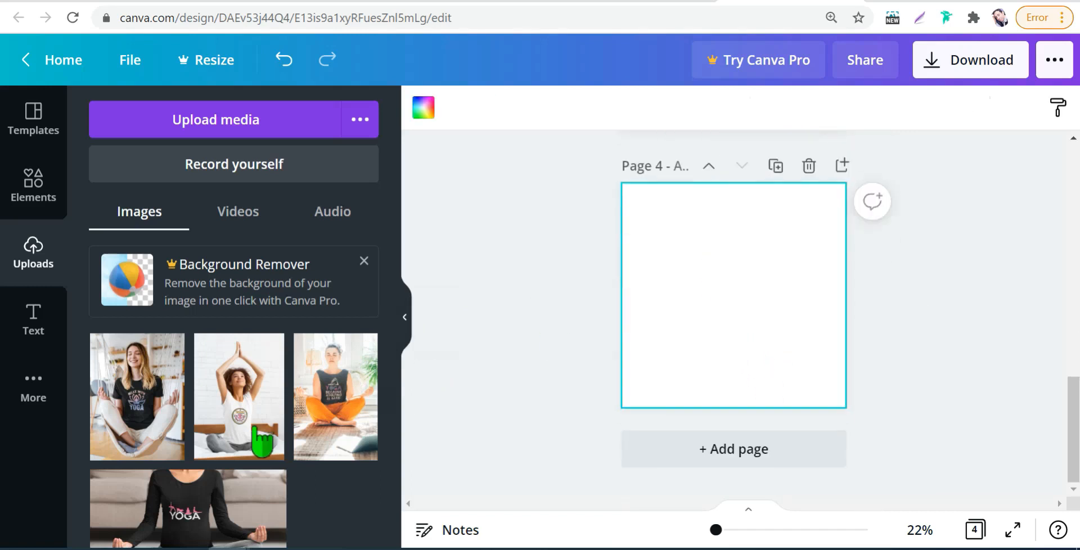
click(271, 484)
drag(651, 241, 642, 231)
drag(817, 234, 850, 219)
drag(754, 265, 755, 232)
- Review the filled pages of the design and return to page 1
scroll(822, 271, up, 1)
scroll(716, 157, up, 15)
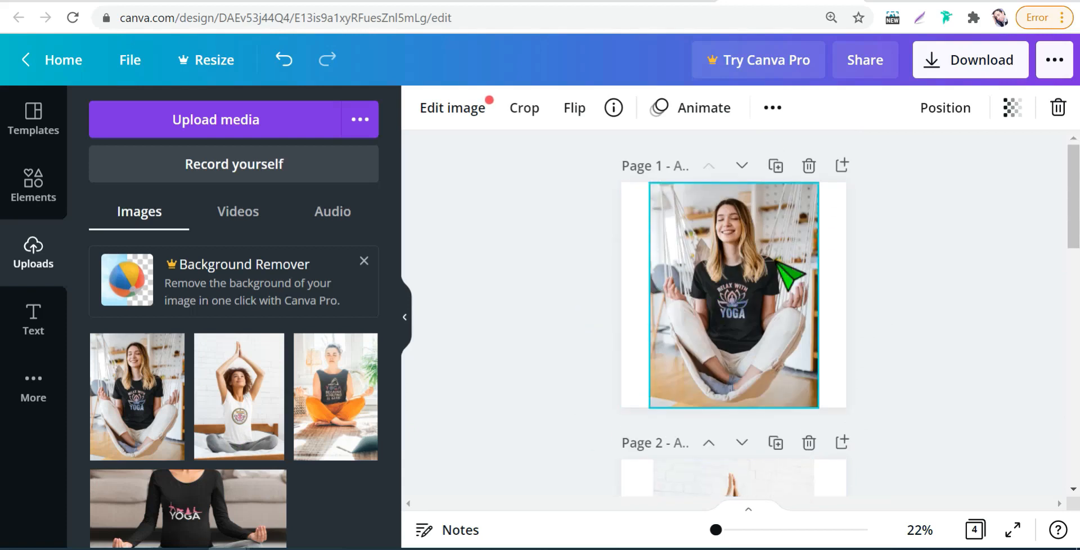
scroll(749, 315, down, 10)
scroll(734, 339, up, 4)
scroll(732, 315, up, 4)
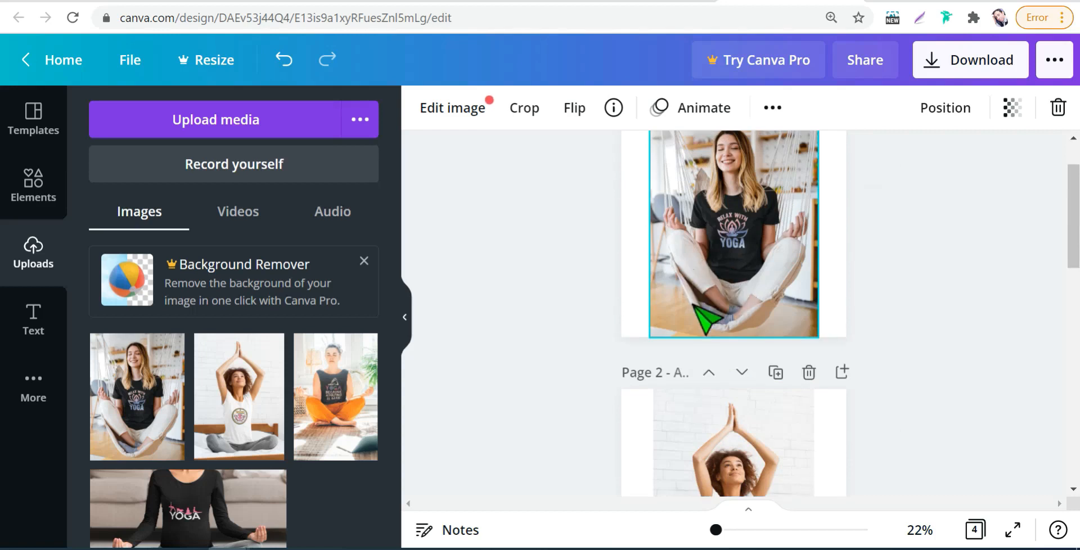
scroll(710, 315, down, 12)
scroll(712, 360, up, 12)
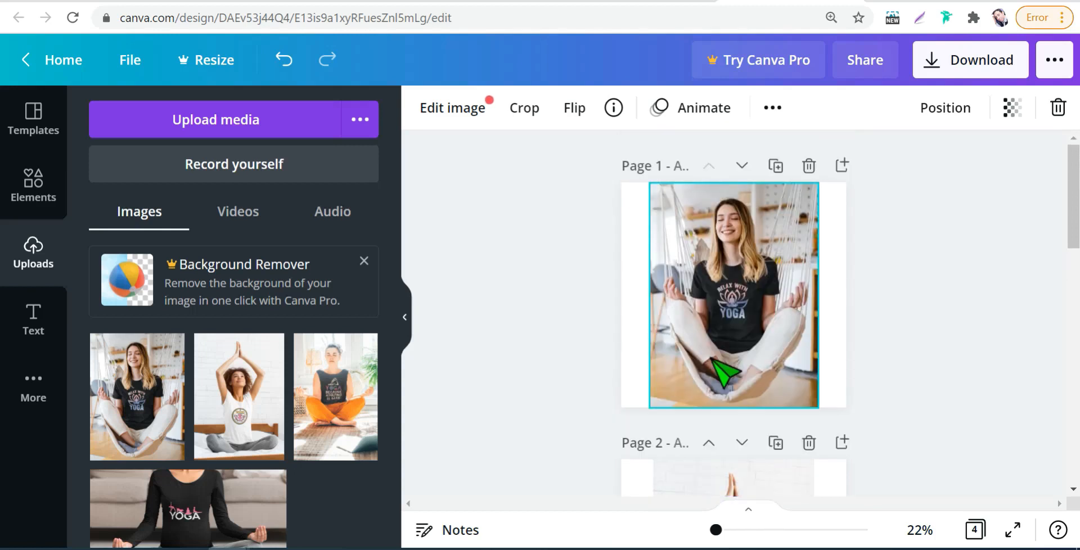
- Find the Heyzine Flipbooks publishing app by searching for "HE" and save all 4 pages to it as a flipbook
click(1055, 61)
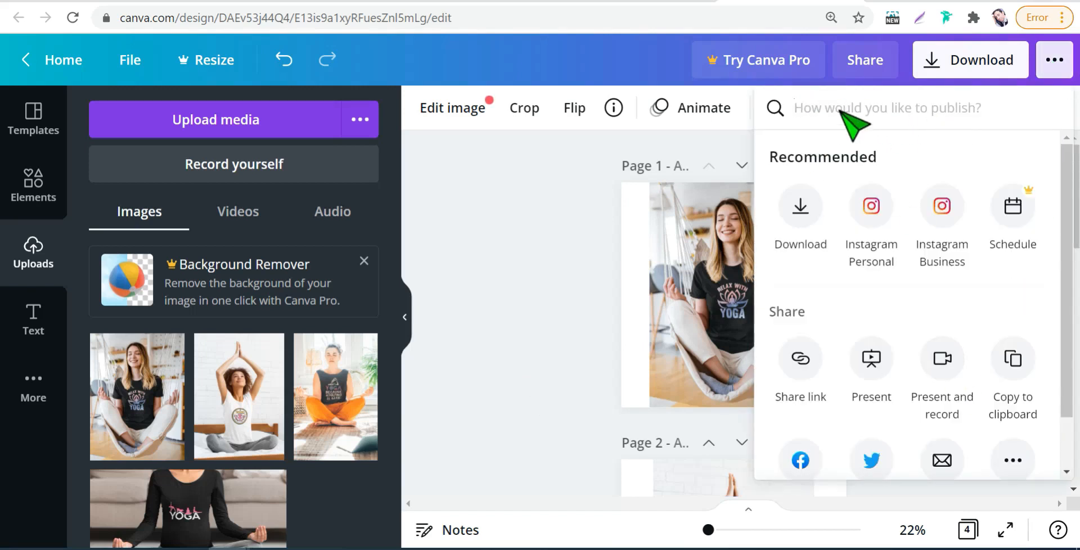
text(HE)
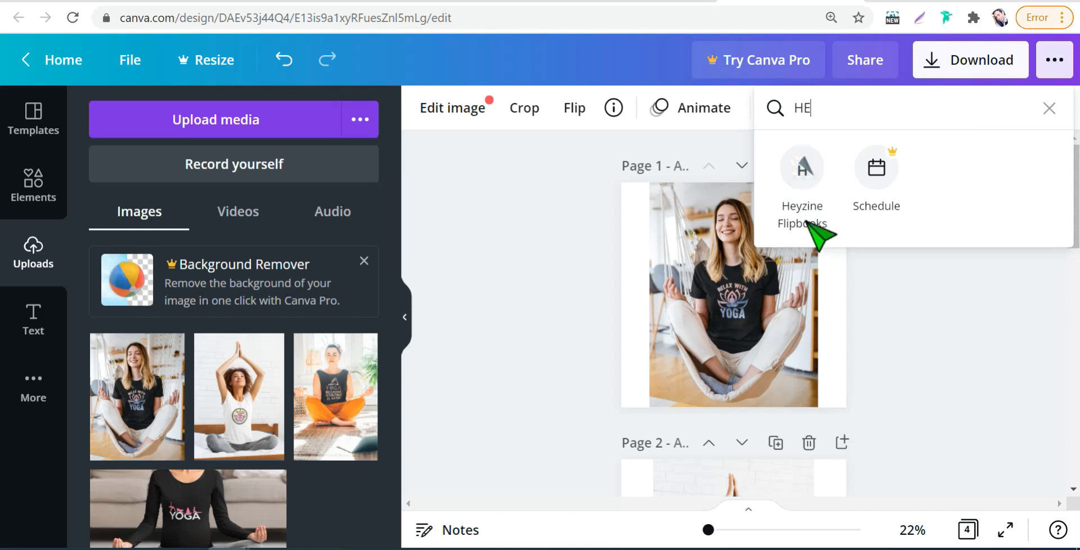
click(796, 174)
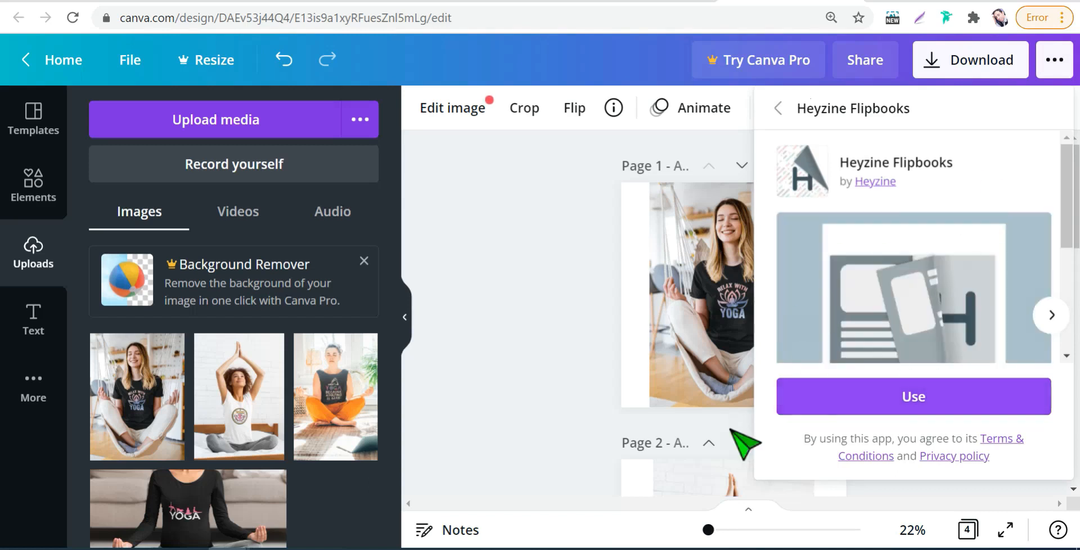
click(882, 405)
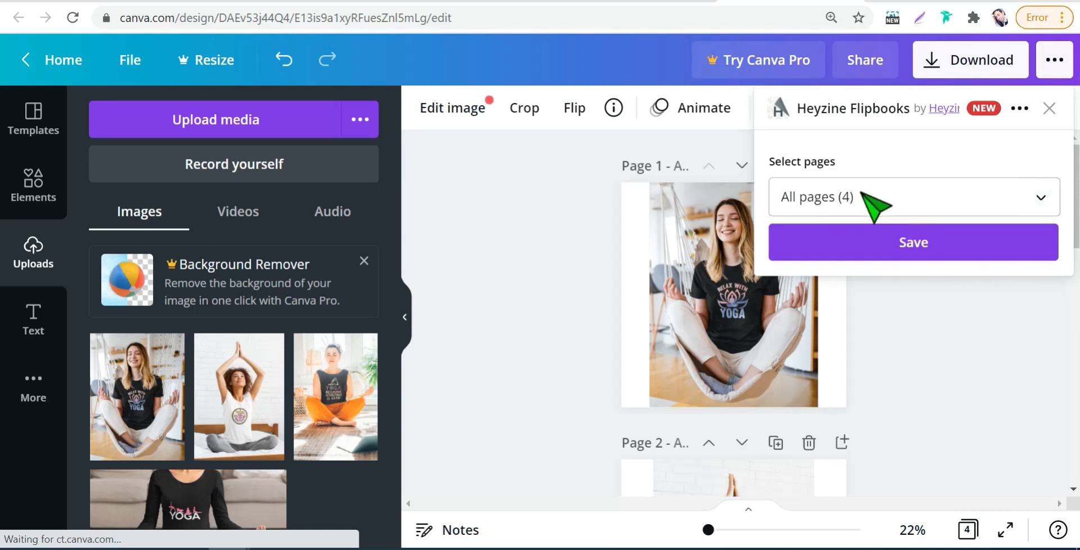
click(916, 245)
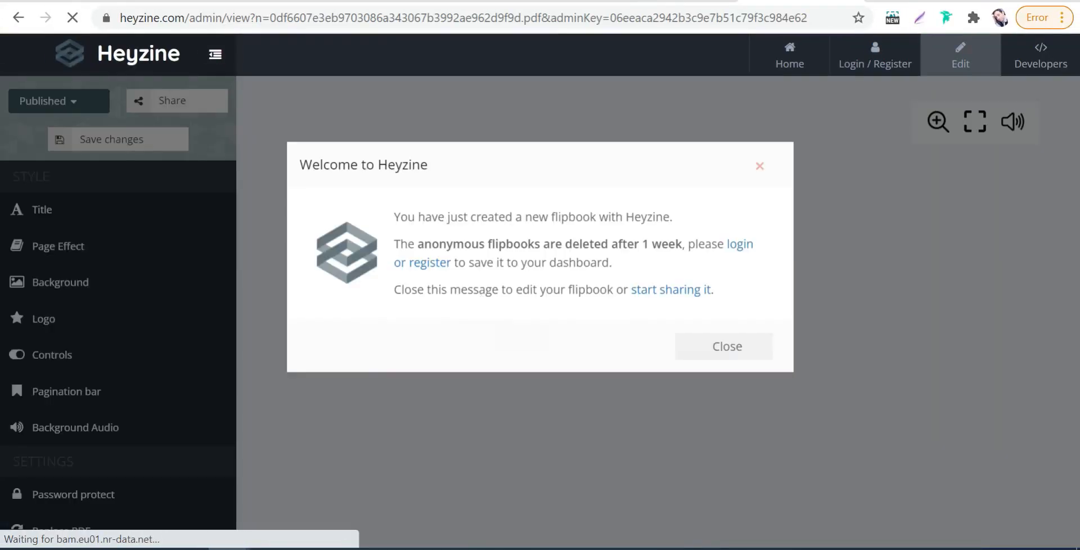
- Dismiss the Heyzine welcome message and flip through the flipbook's pages, returning to the cover
click(733, 351)
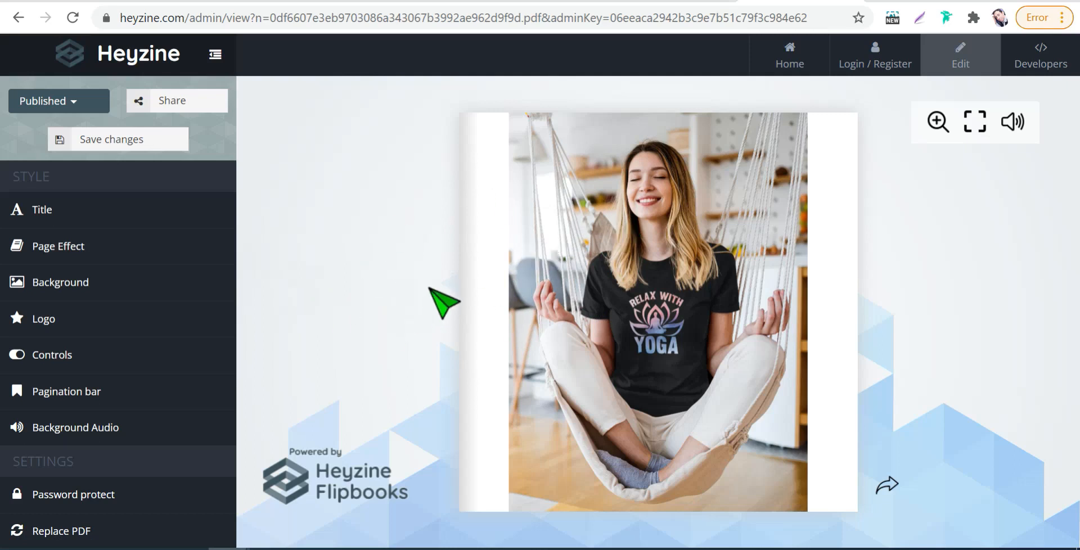
drag(825, 483, 35, 472)
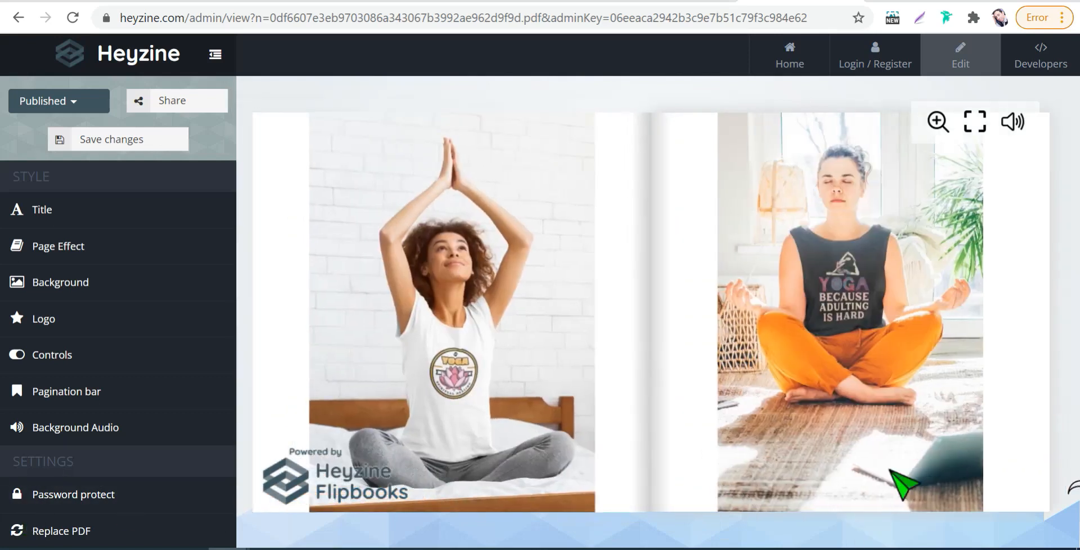
drag(1018, 501, 439, 444)
drag(348, 487, 304, 217)
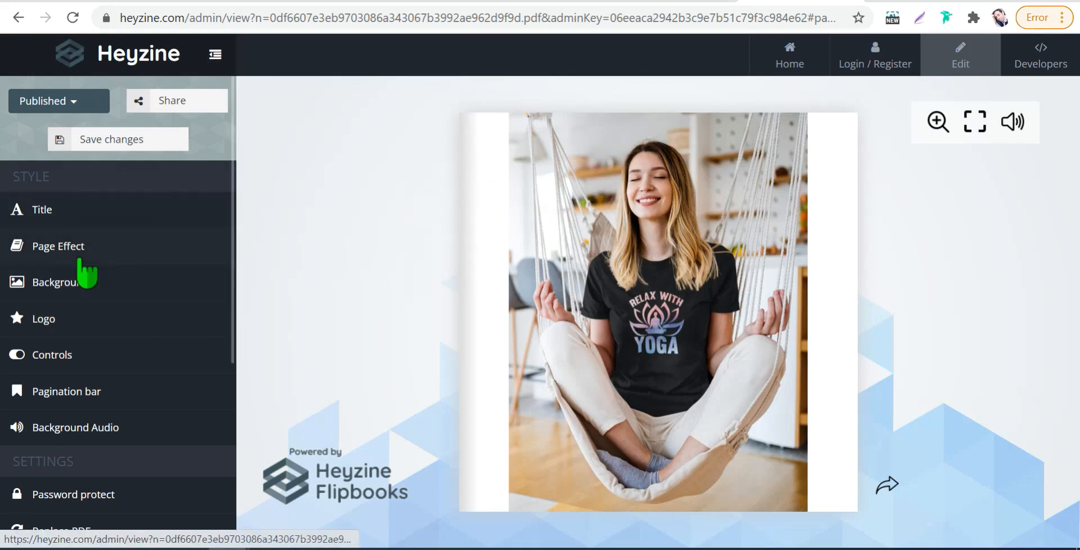
- Set the flipbook's title to "YOGA LOVERS" and save the title settings
click(65, 217)
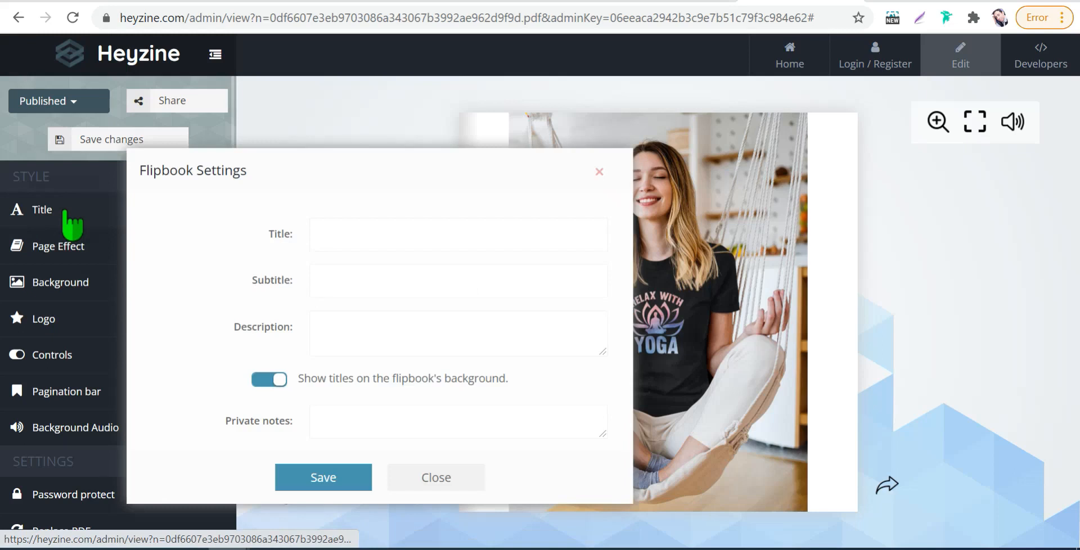
click(336, 235)
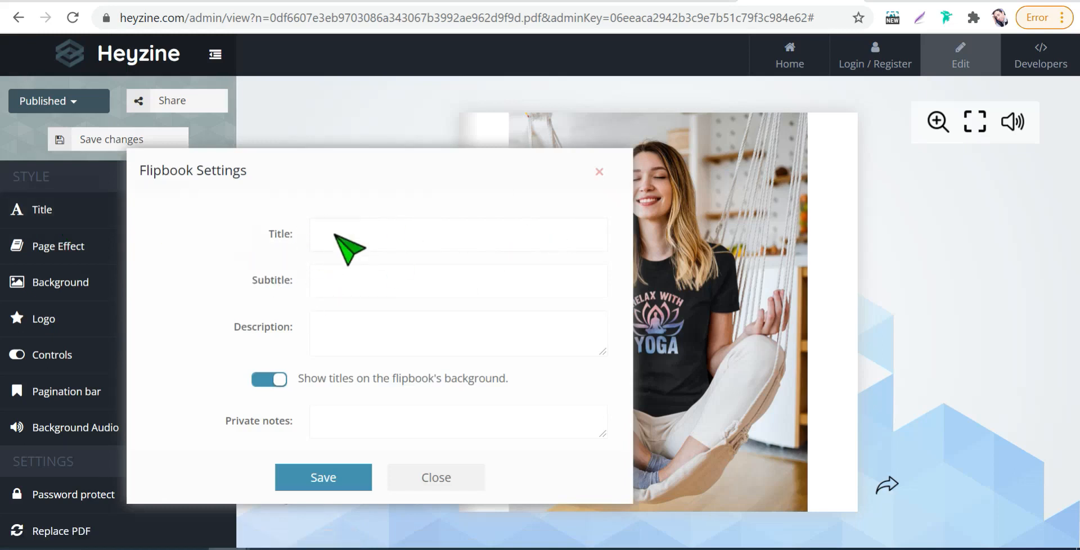
text(YOGA LOVERS)
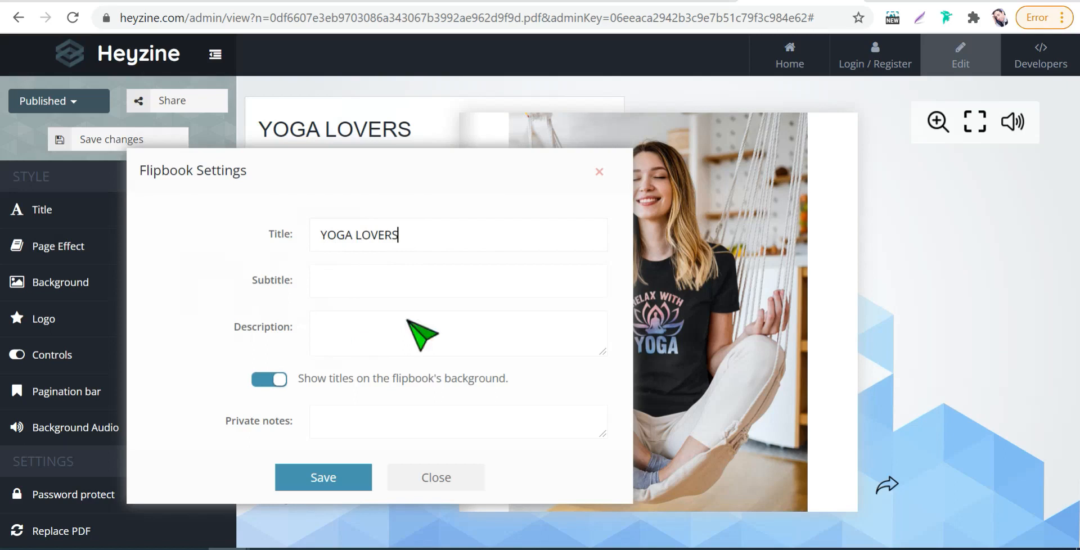
click(351, 483)
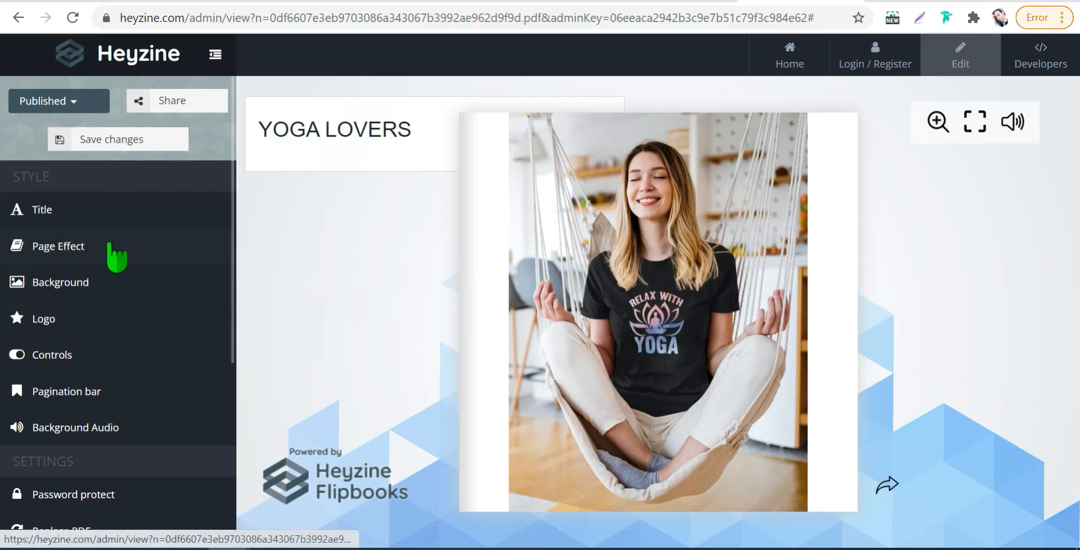
- Try the Book page effect and flip through the flipbook's pages, returning to the cover
click(62, 247)
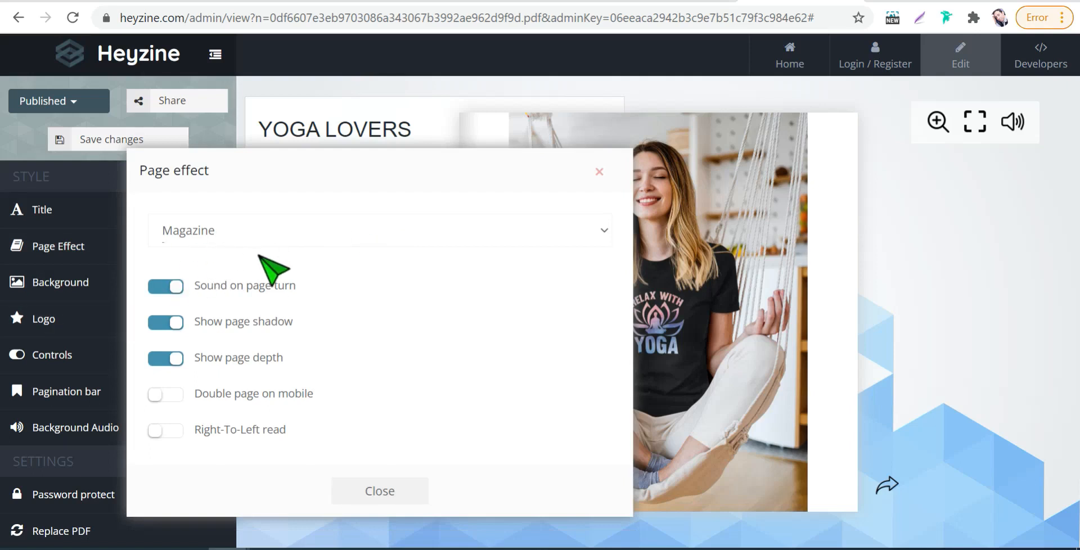
click(599, 231)
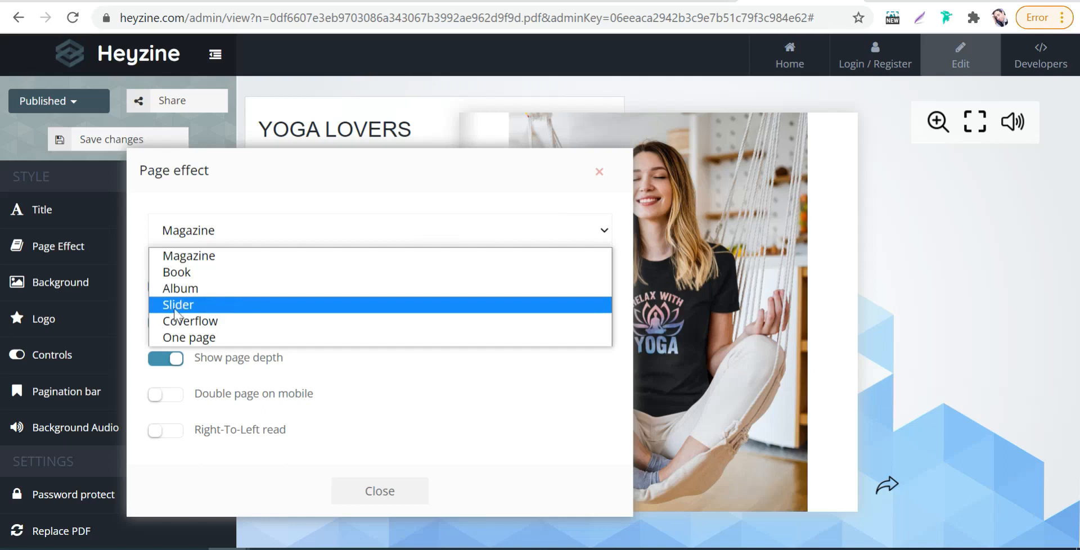
click(176, 273)
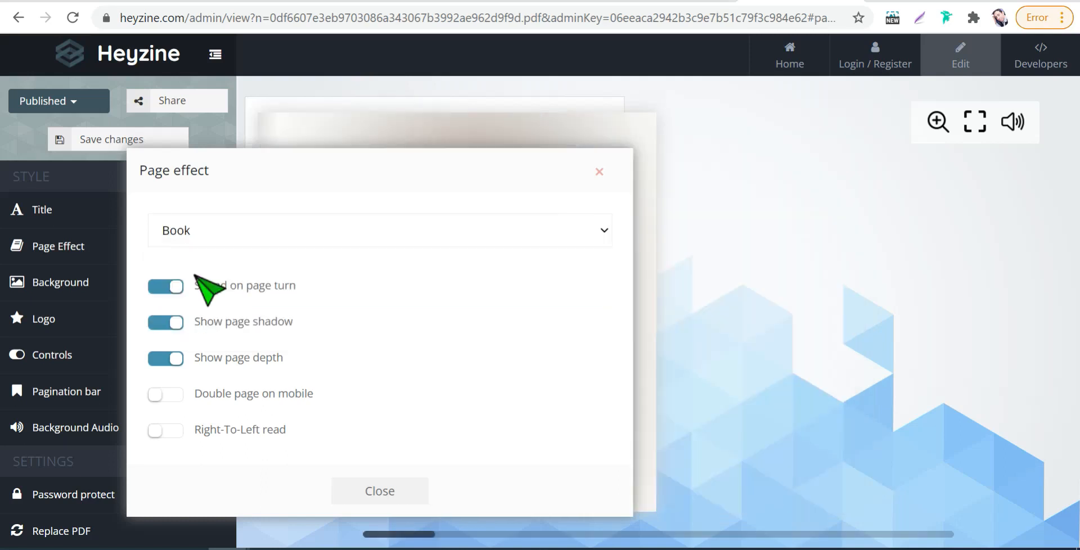
click(599, 172)
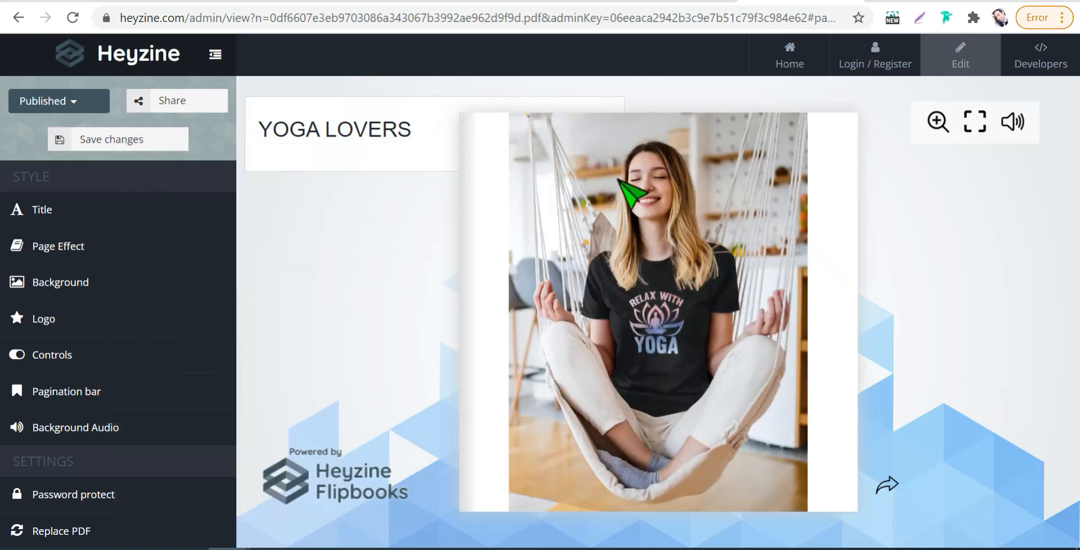
drag(805, 484, 891, 448)
drag(978, 432, 834, 422)
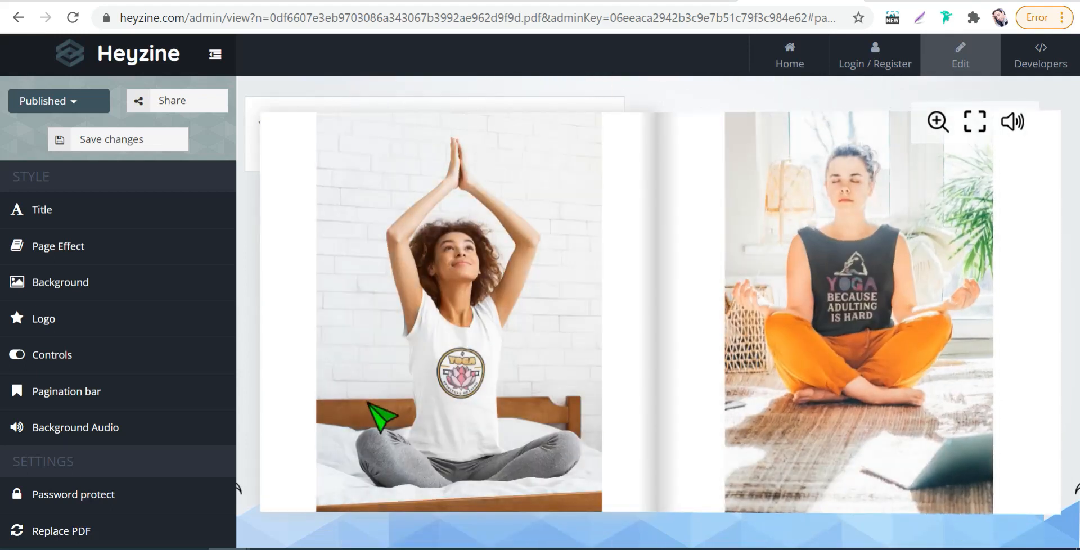
click(299, 444)
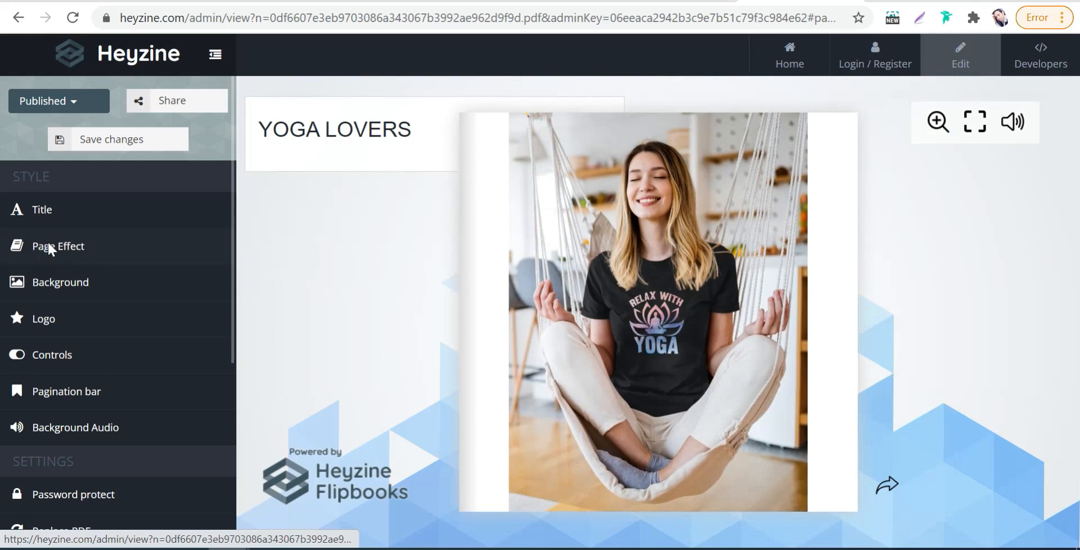
- Change the flipbook's page effect back to Magazine and close the effect settings
click(48, 247)
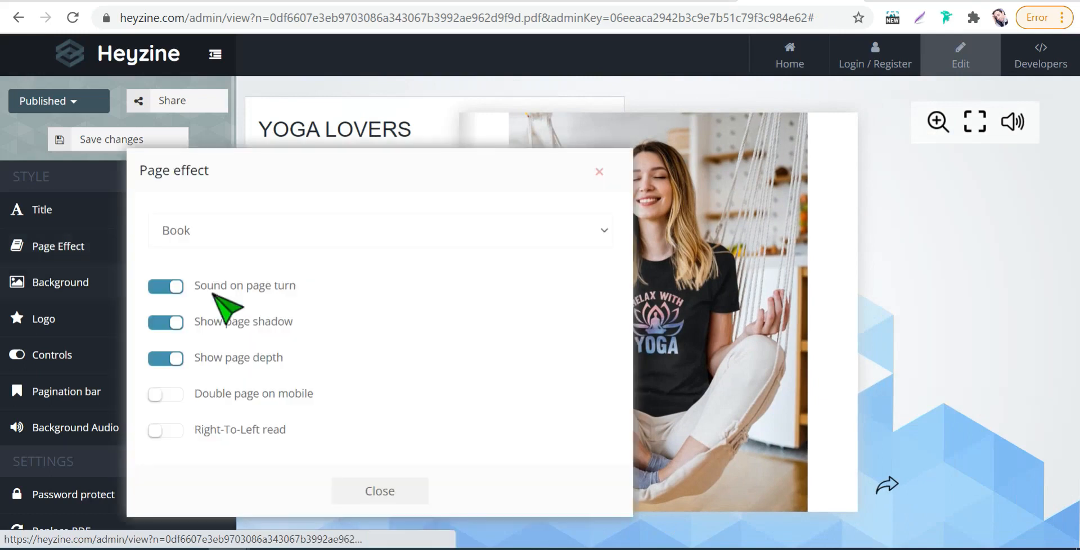
click(603, 233)
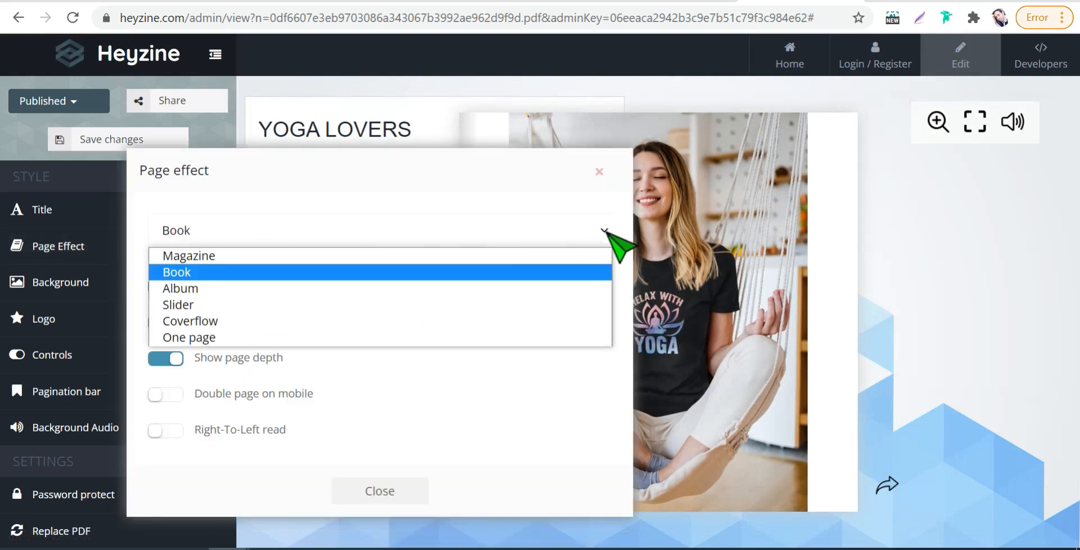
click(224, 256)
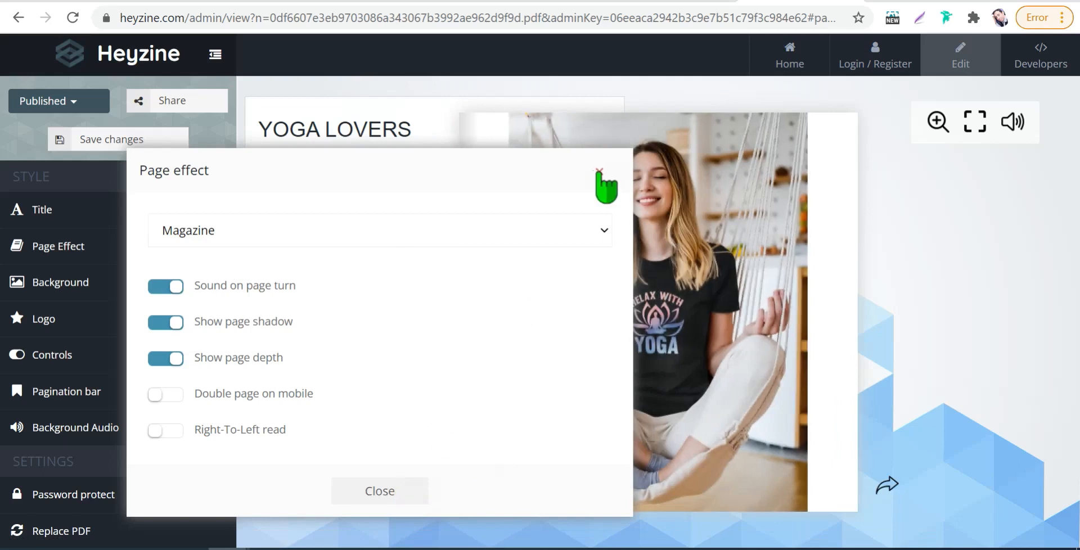
click(600, 171)
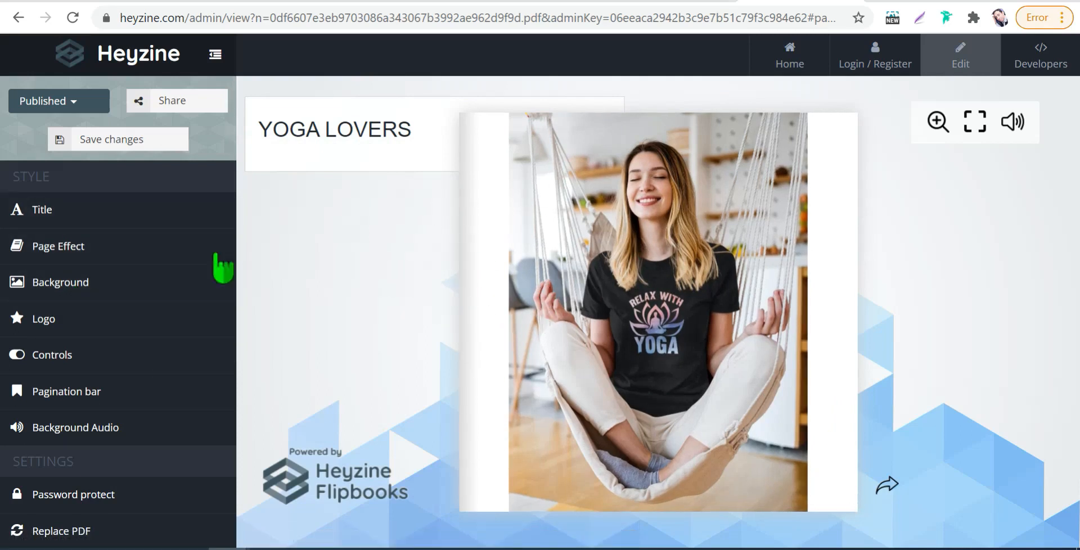
- Add a link interaction to the flipbook's cover, drawing its area over nearly the whole hammock yoga photo
scroll(158, 337, down, 5)
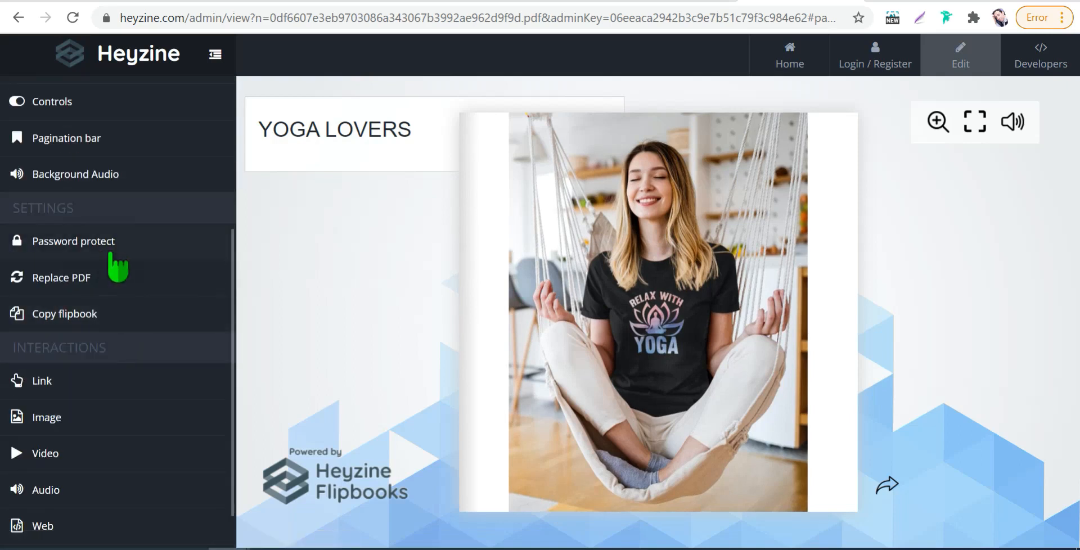
scroll(191, 213, up, 2)
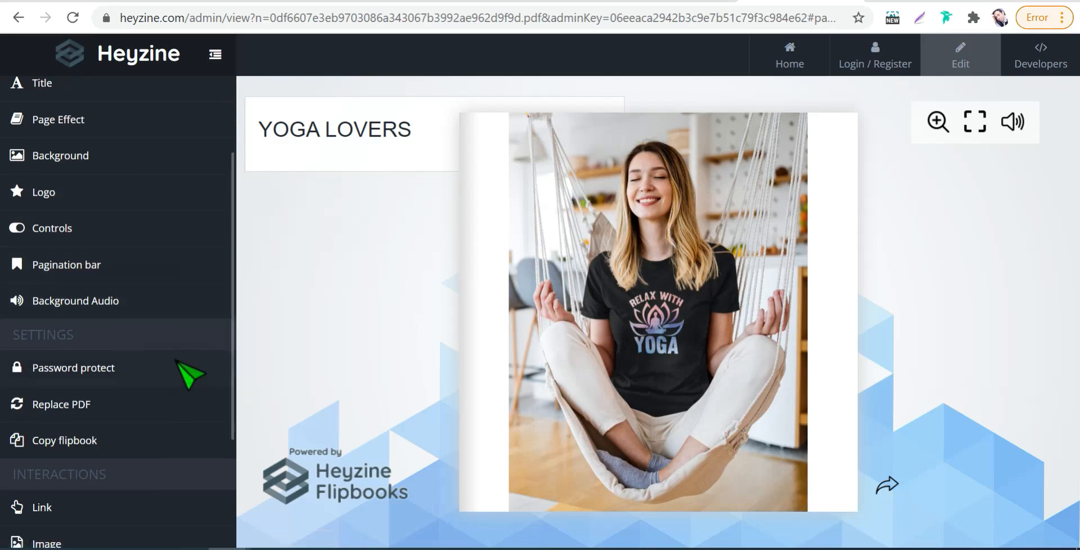
scroll(141, 368, down, 2)
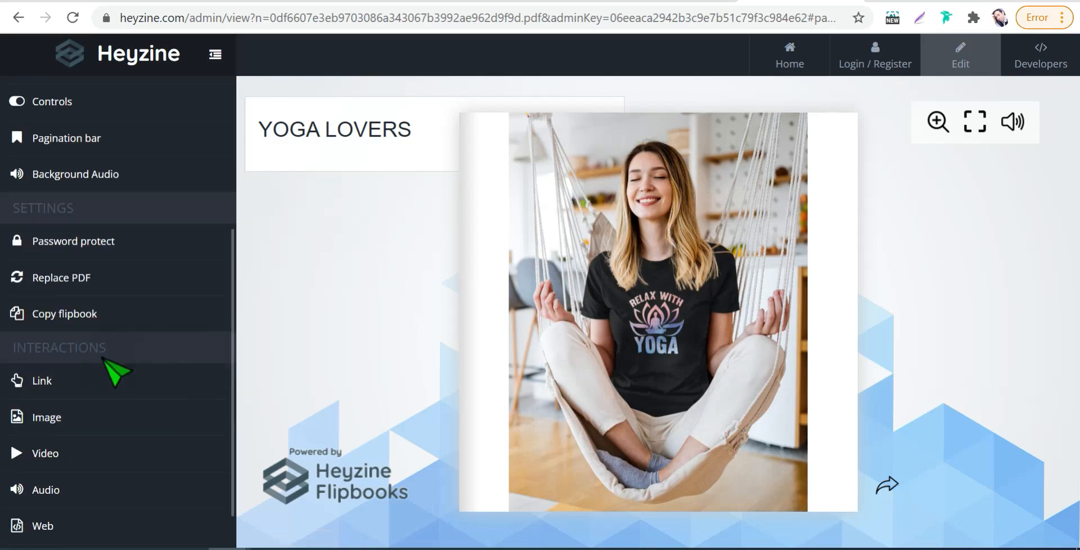
click(3, 391)
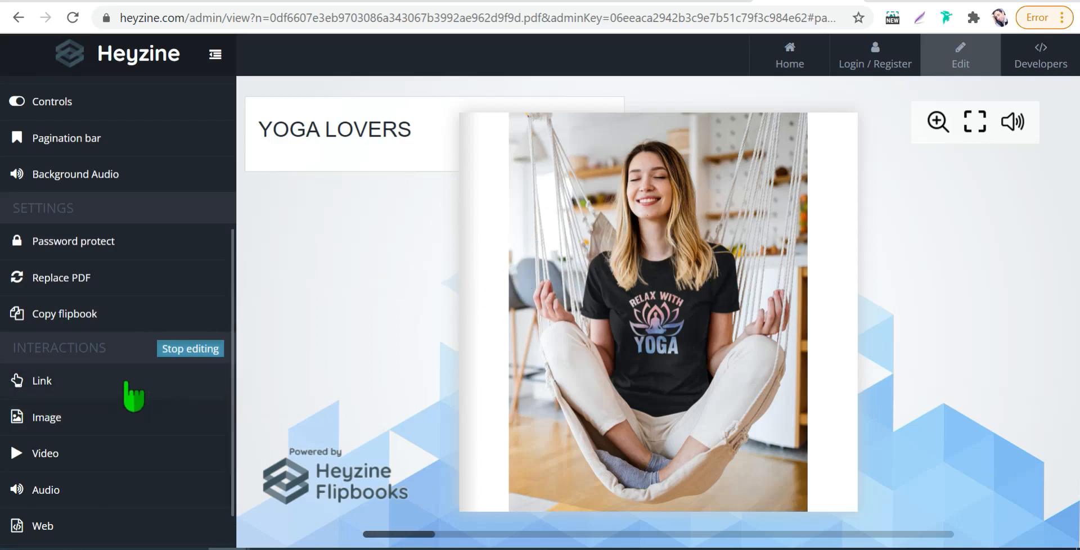
click(35, 381)
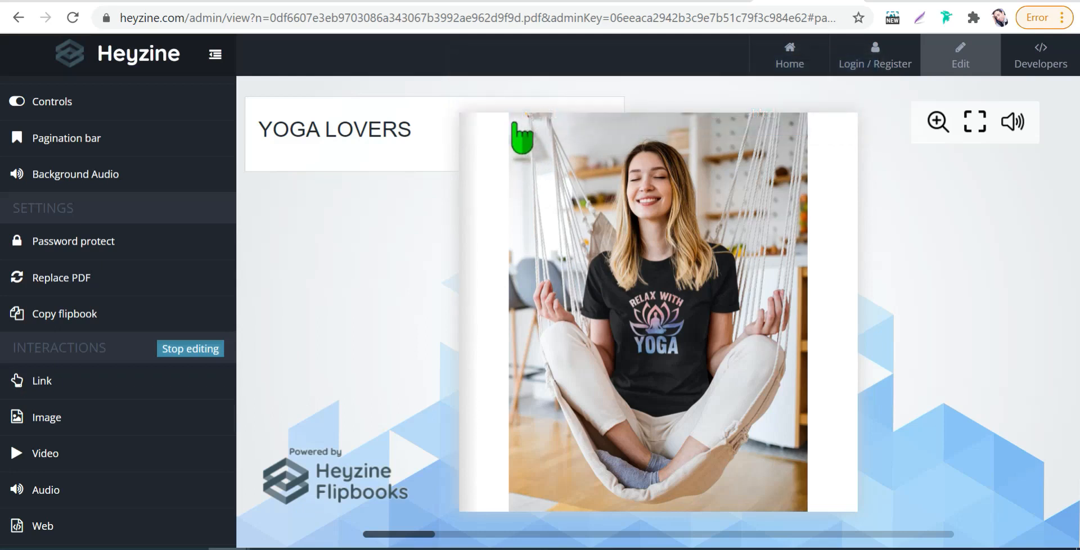
drag(514, 122, 804, 497)
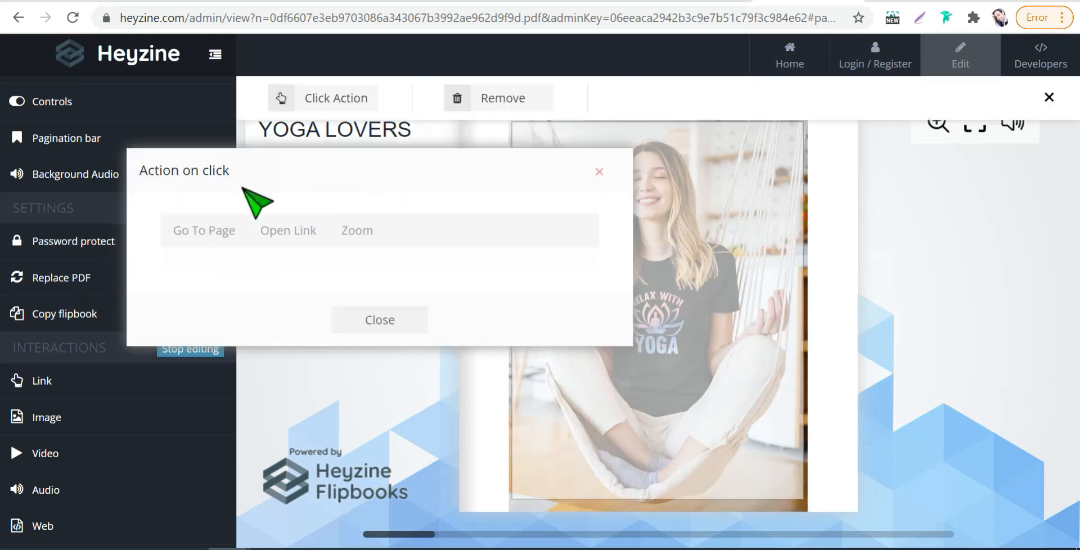
- Make the cover's link area open a link on click, in a new tab
click(264, 225)
click(171, 239)
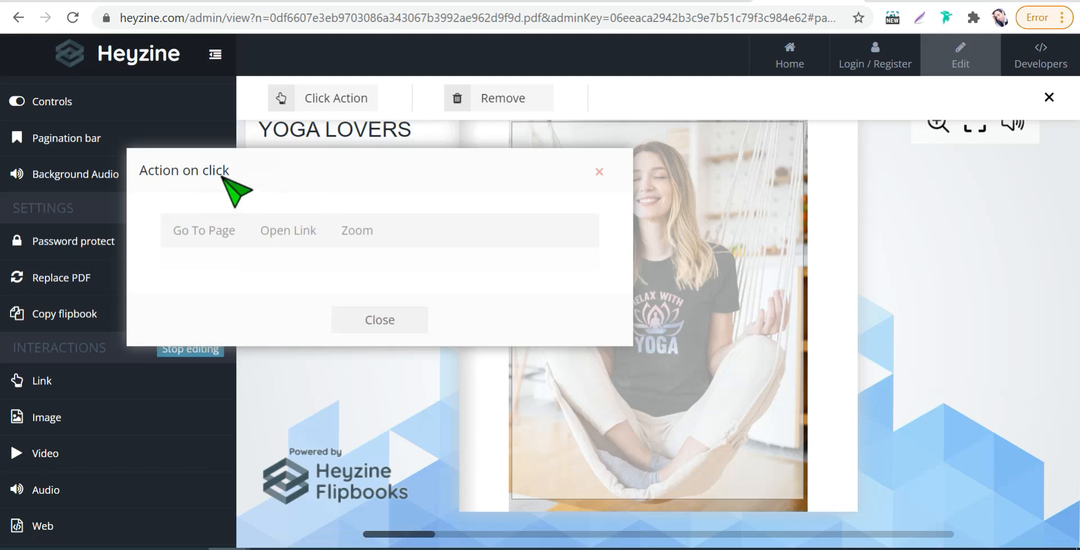
click(275, 240)
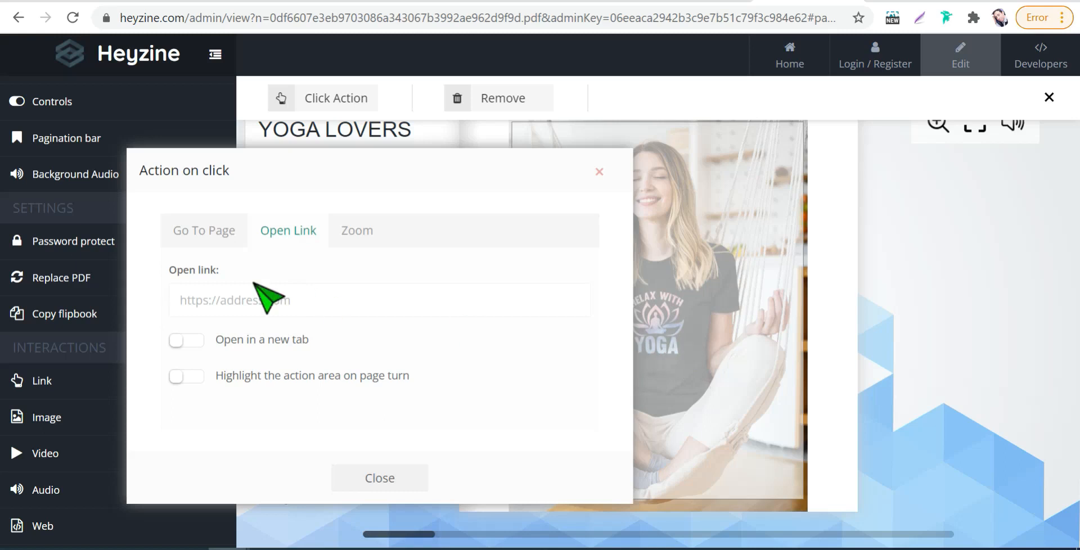
click(179, 340)
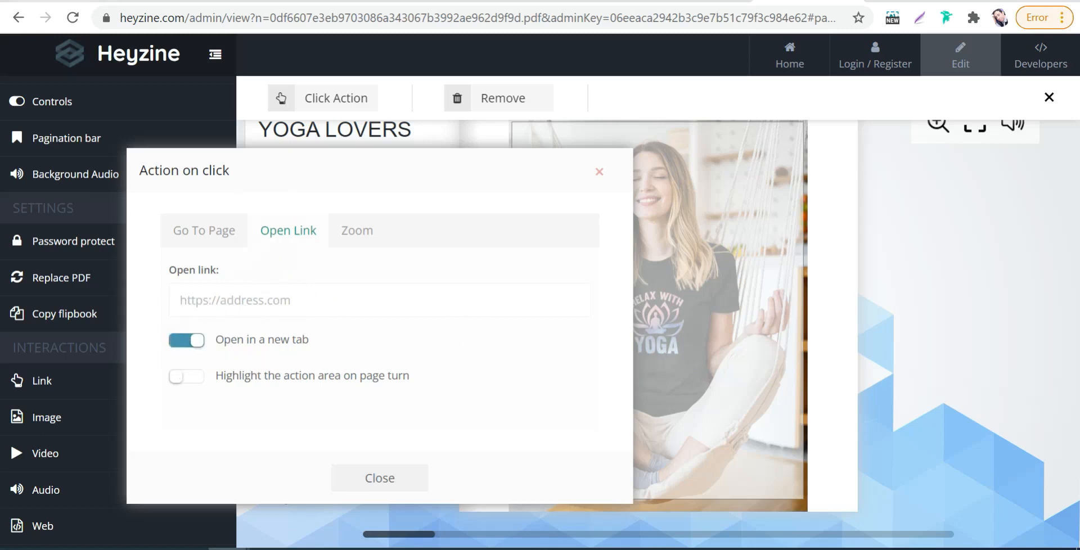
- Switch to the Redbubble promote page and copy the link of the "Relax with Yoga" Classic T-Shirt
click(63, 1)
scroll(579, 338, down, 1)
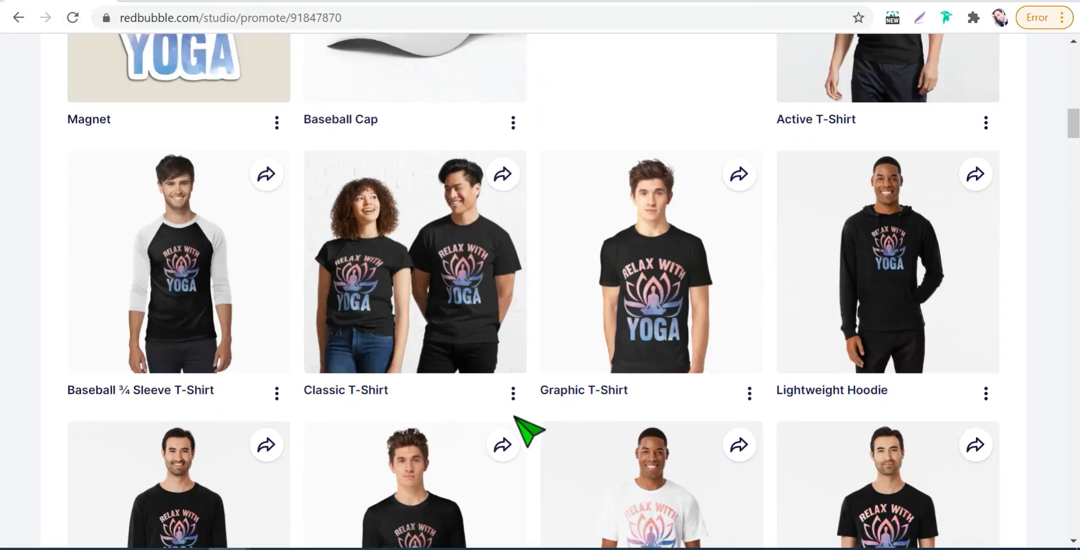
click(513, 393)
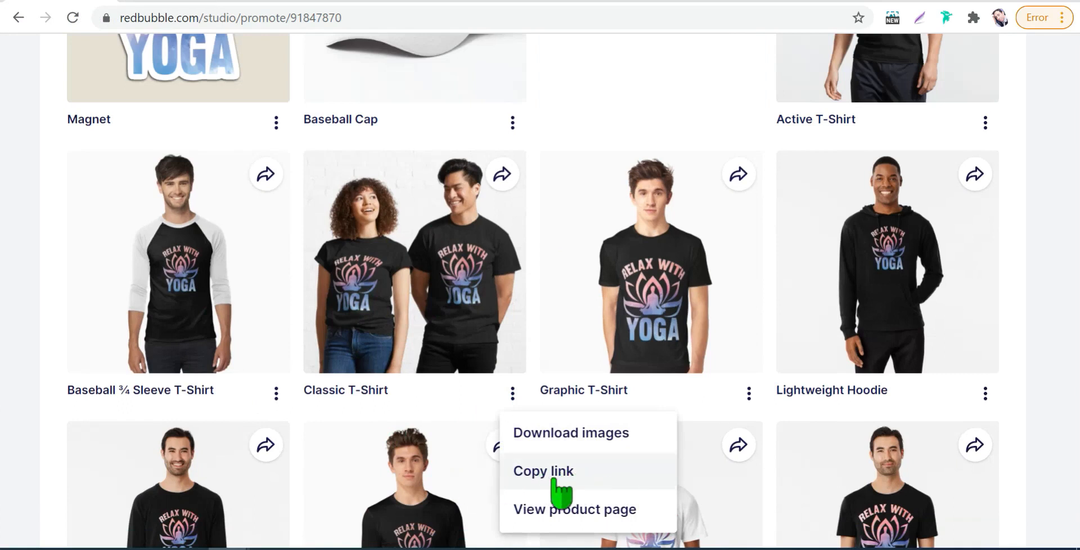
click(554, 478)
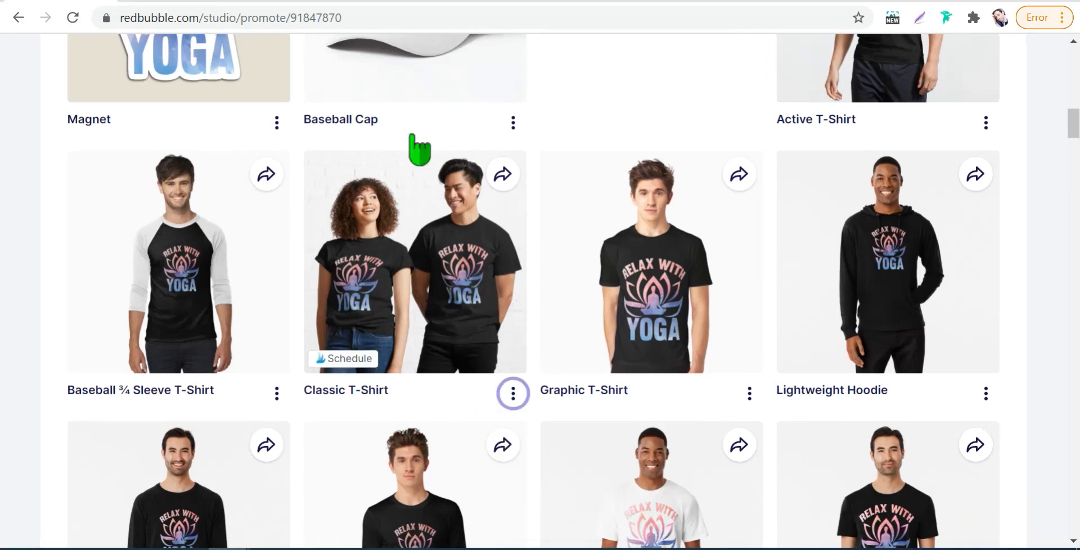
click(513, 394)
click(537, 478)
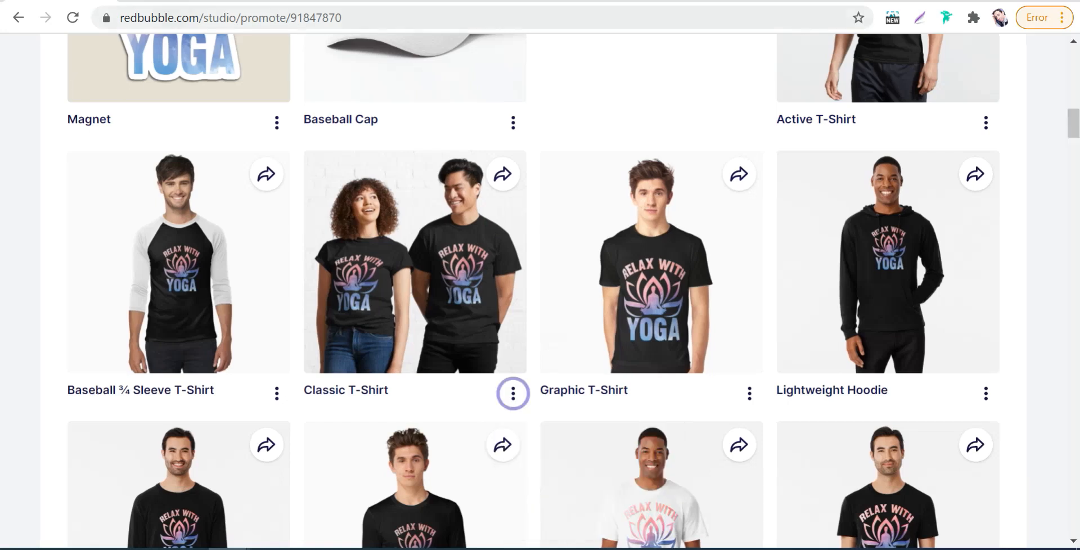
- Return to Heyzine, paste the copied T-shirt link as the cover area's link address and close the click action settings
click(787, 1)
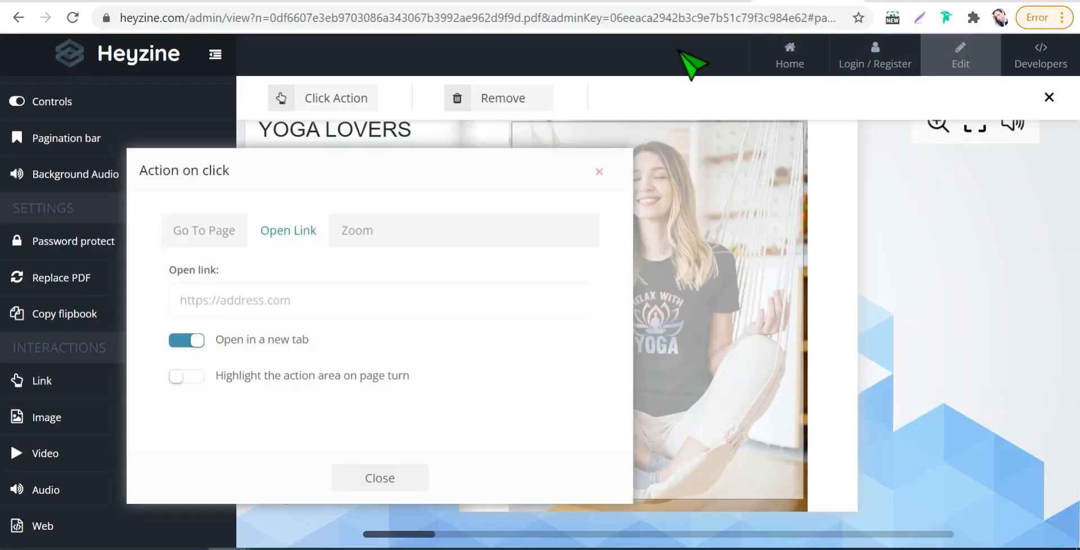
right_click(235, 304)
click(266, 125)
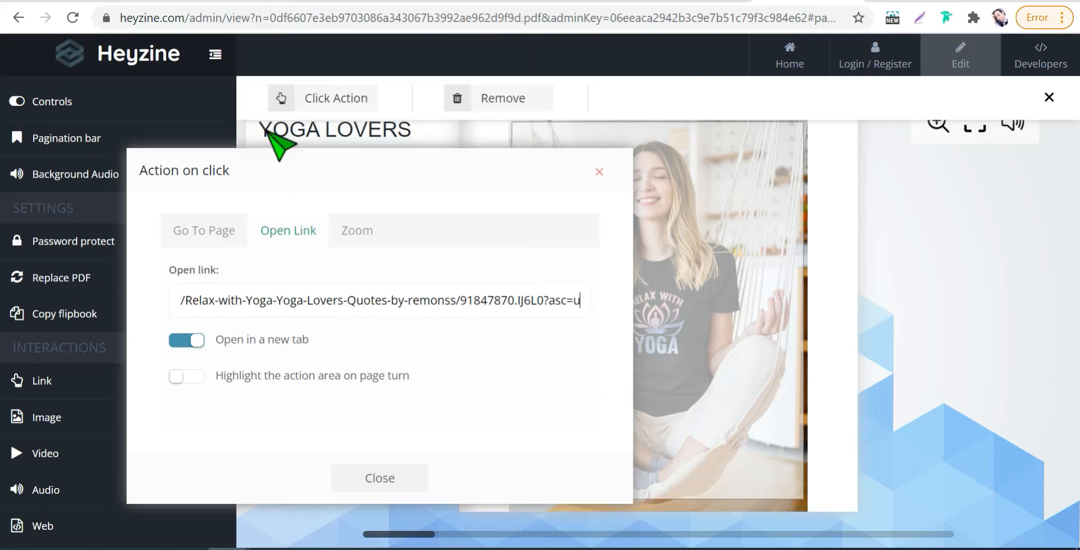
click(399, 480)
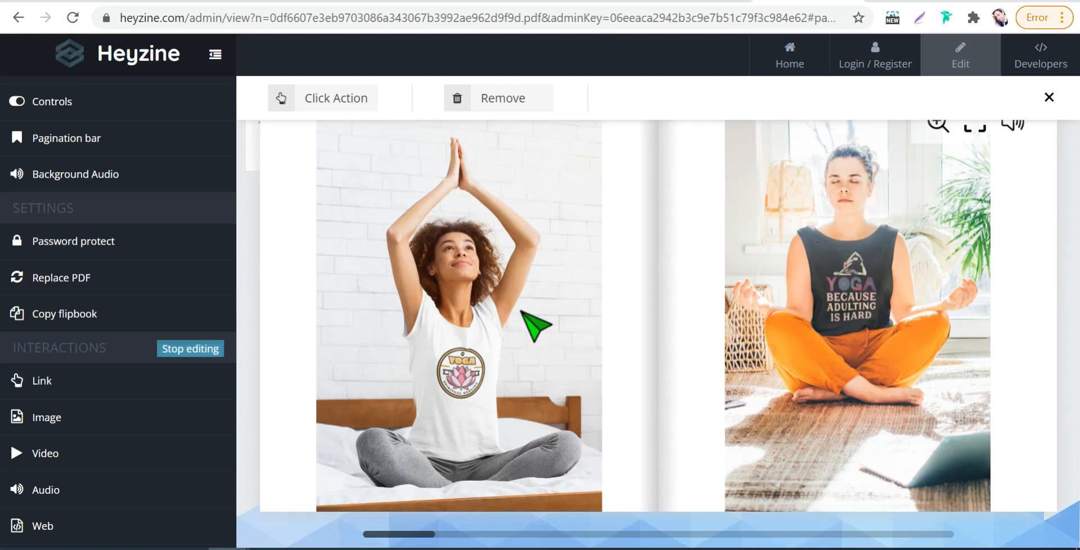
- Save the flipbook's changes and set its status to Published
scroll(163, 292, up, 5)
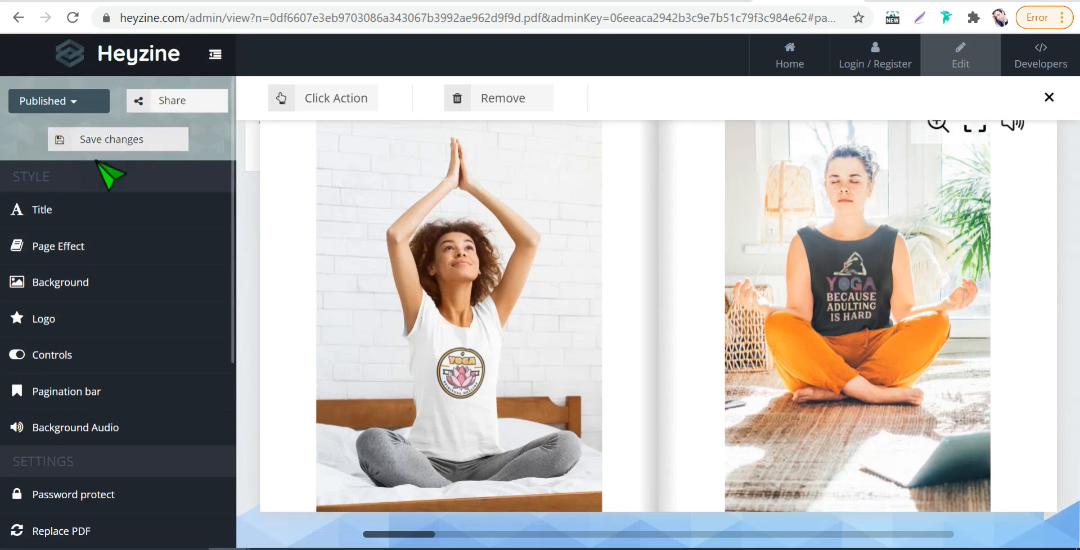
click(100, 141)
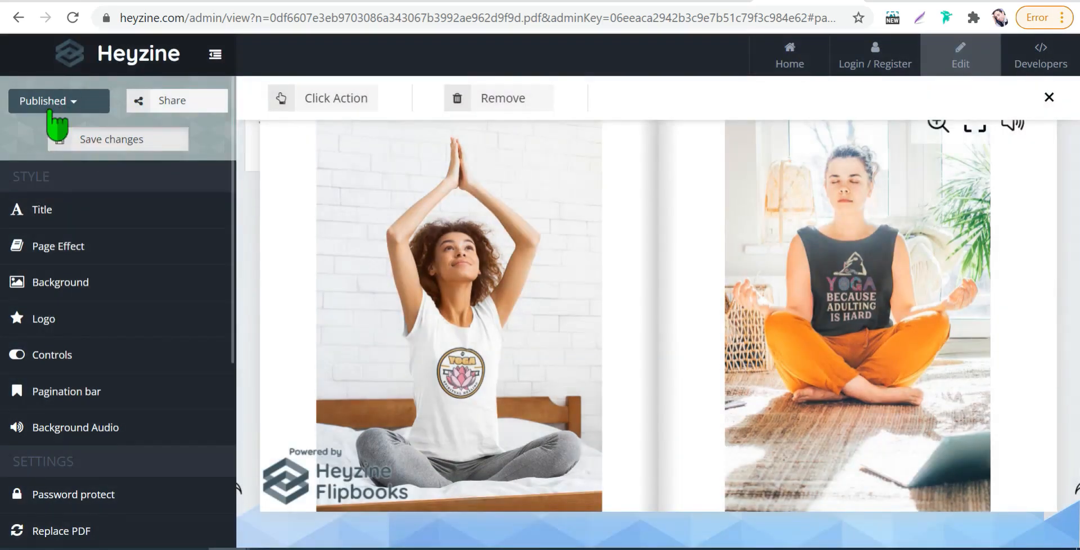
click(62, 104)
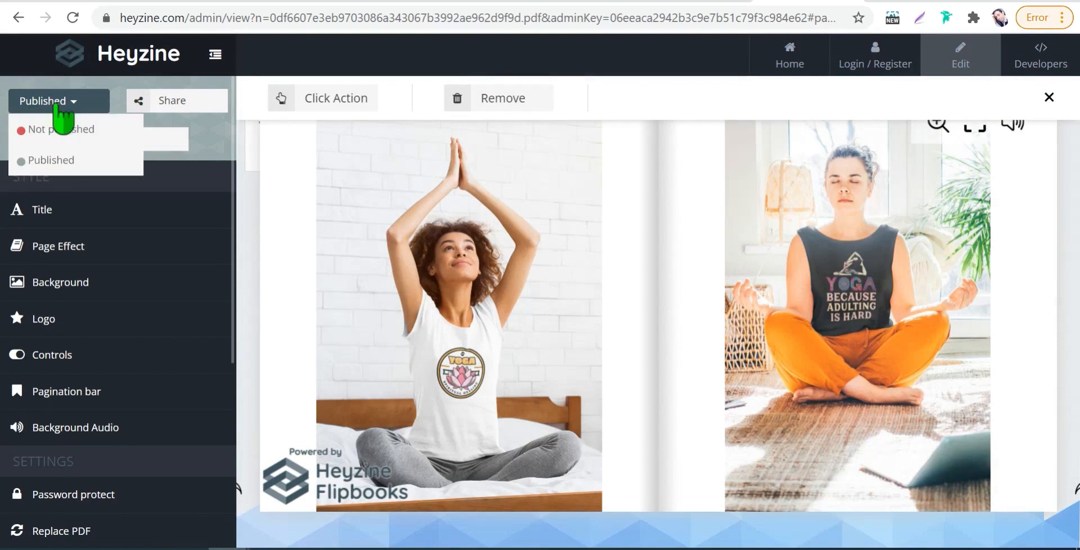
click(63, 161)
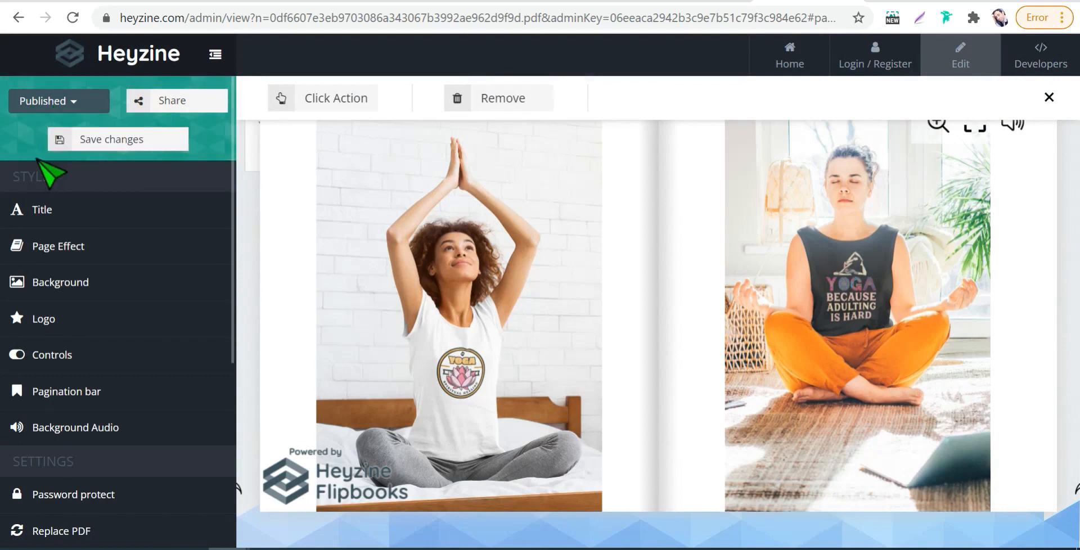
- Stop editing the flipbook's interactions and copy its reader link from the sharing options
scroll(140, 455, down, 5)
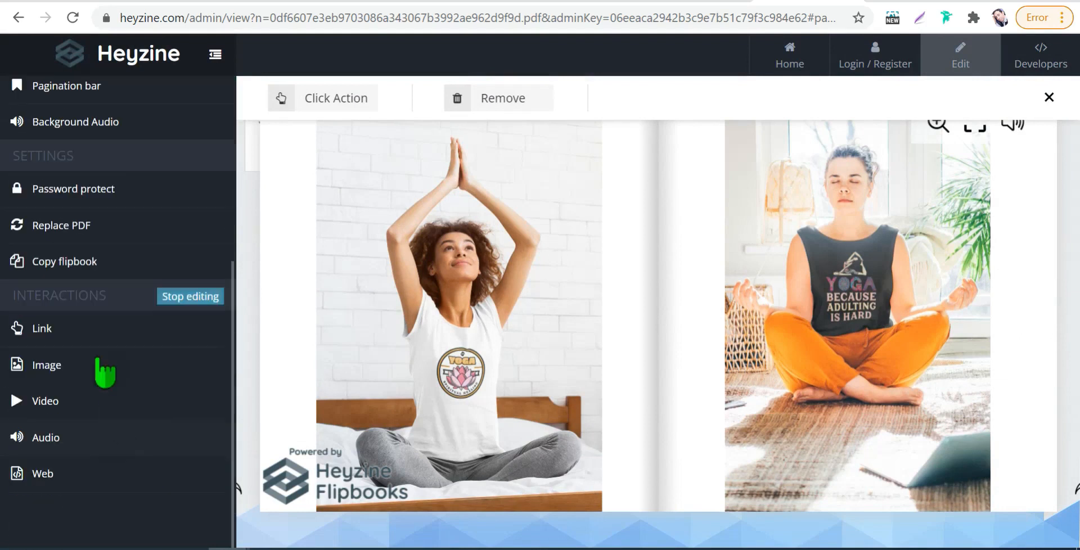
click(182, 298)
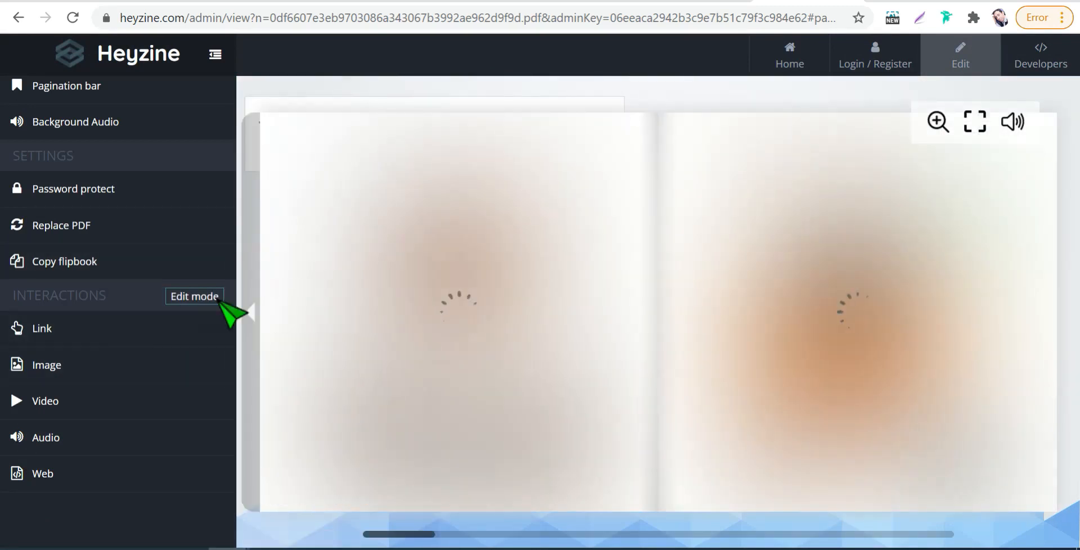
scroll(152, 200, up, 2)
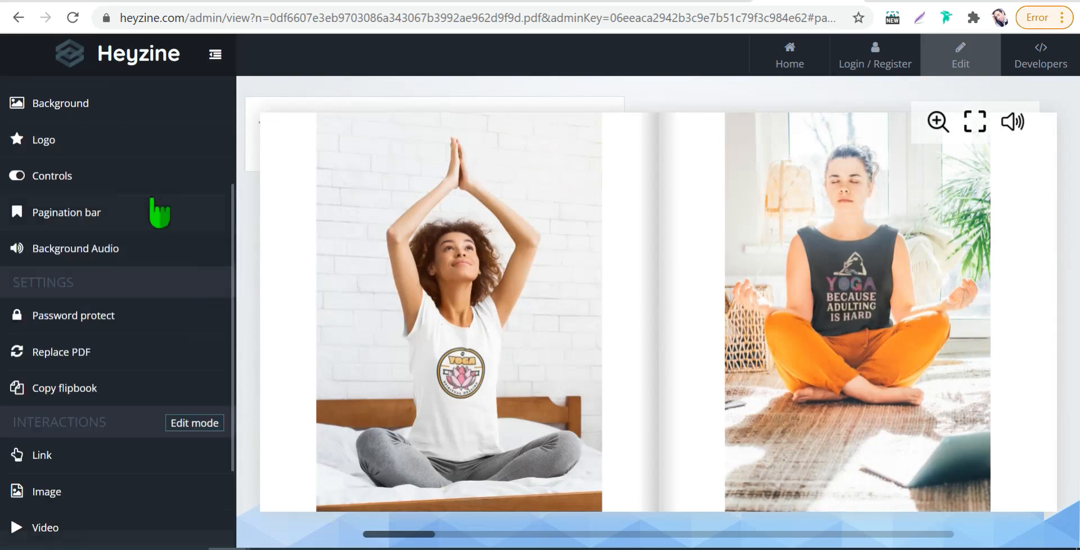
scroll(152, 236, up, 3)
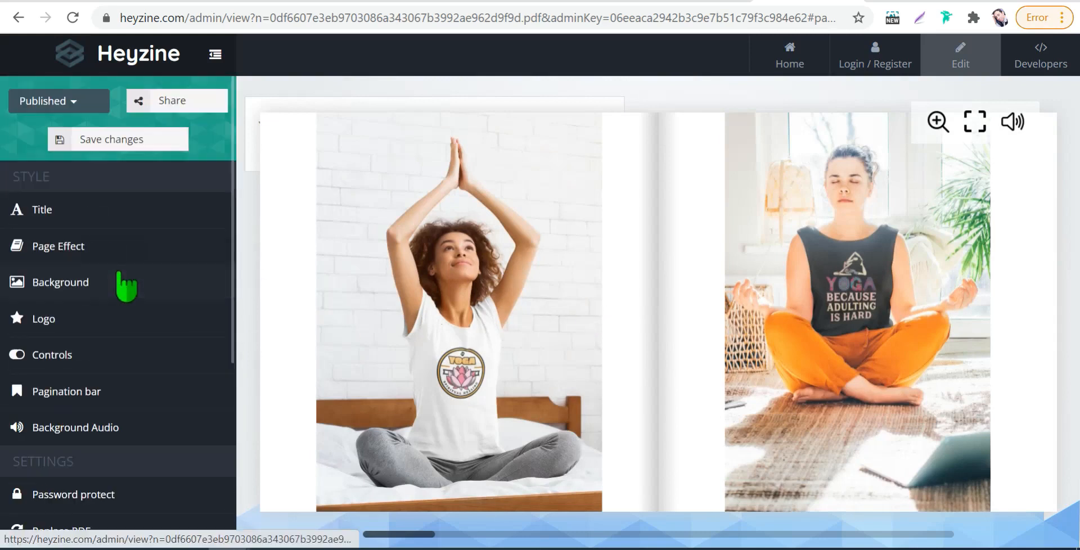
click(158, 99)
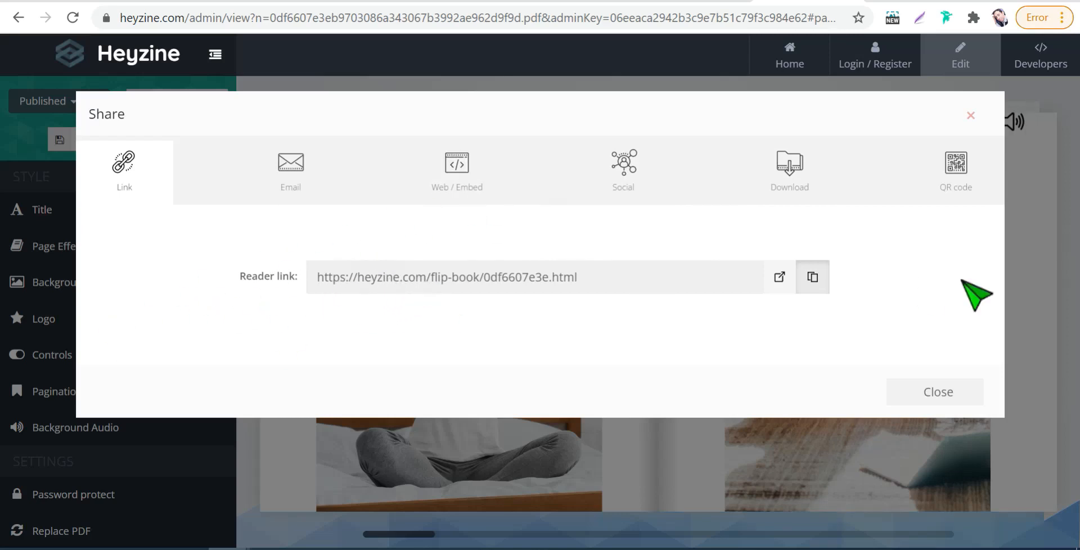
click(813, 277)
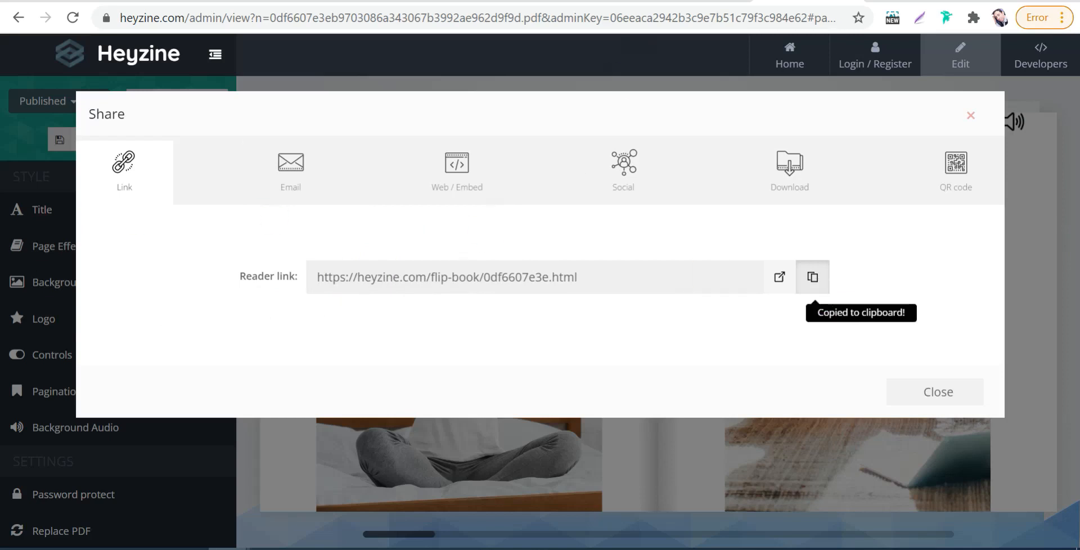
- Open the copied reader link in a new browser tab and test the product link on the flipbook's cover photo
key(ctrl+t)
right_click(264, 23)
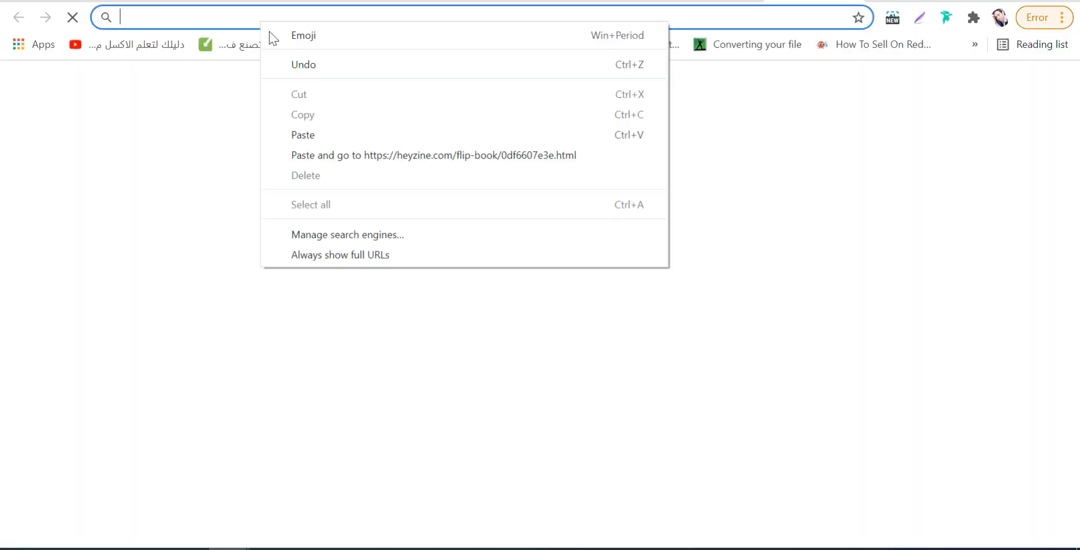
click(309, 135)
key(Return)
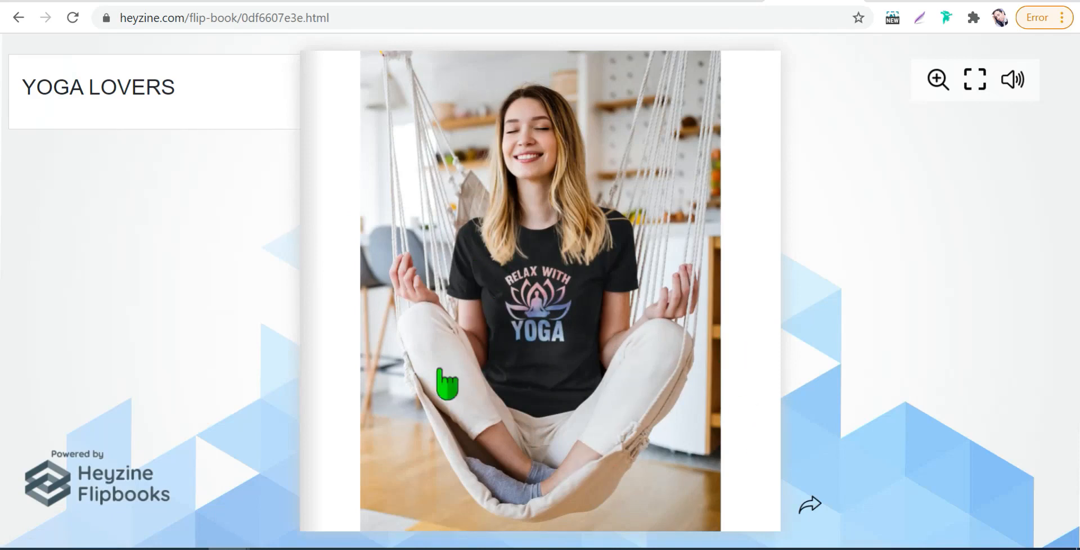
drag(740, 496, 692, 292)
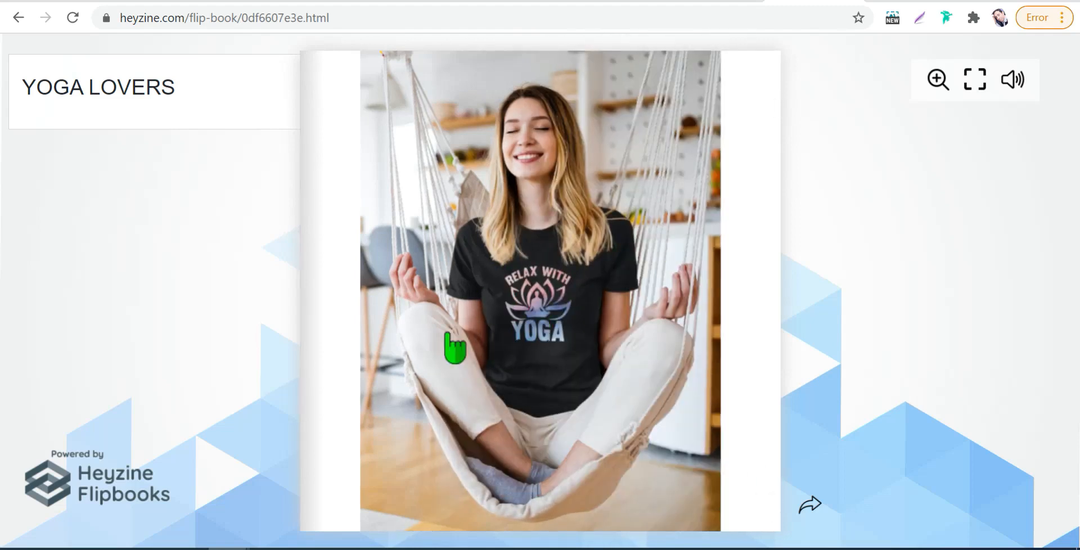
click(529, 293)
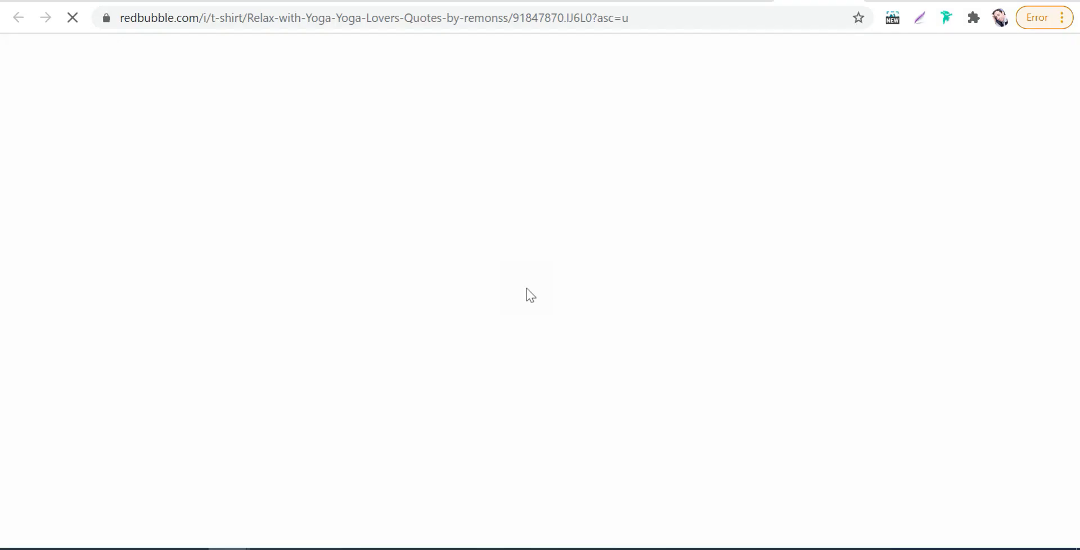